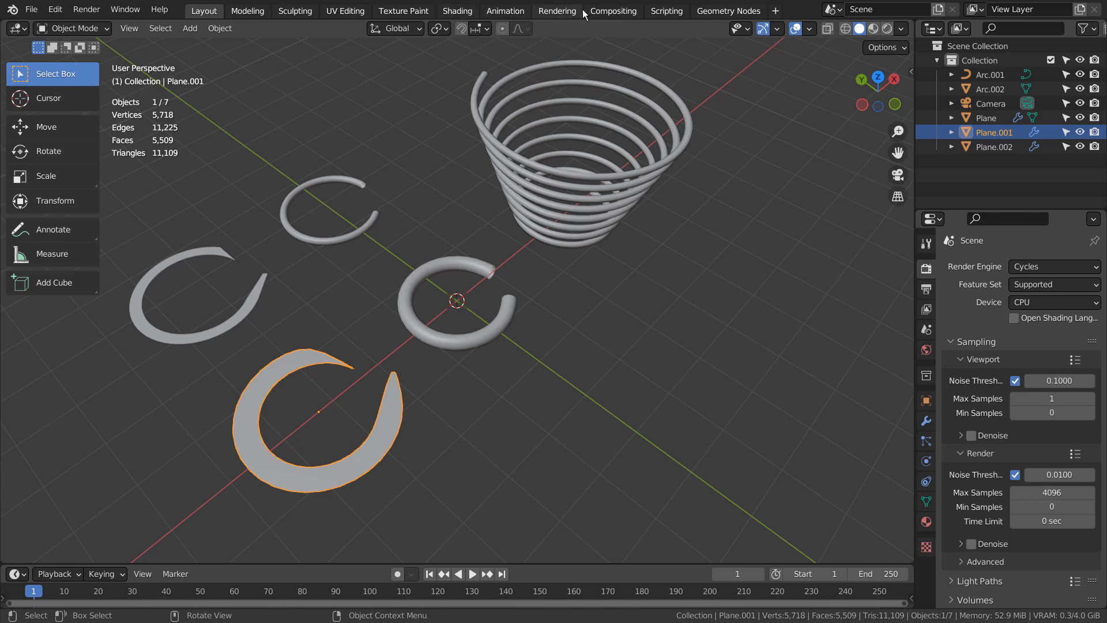
- Switch to the Geometry Nodes workspace and enlarge the node tree of Plane.001 to examine its full setup
{"action": "left_click", "coordinate": [729, 10]}
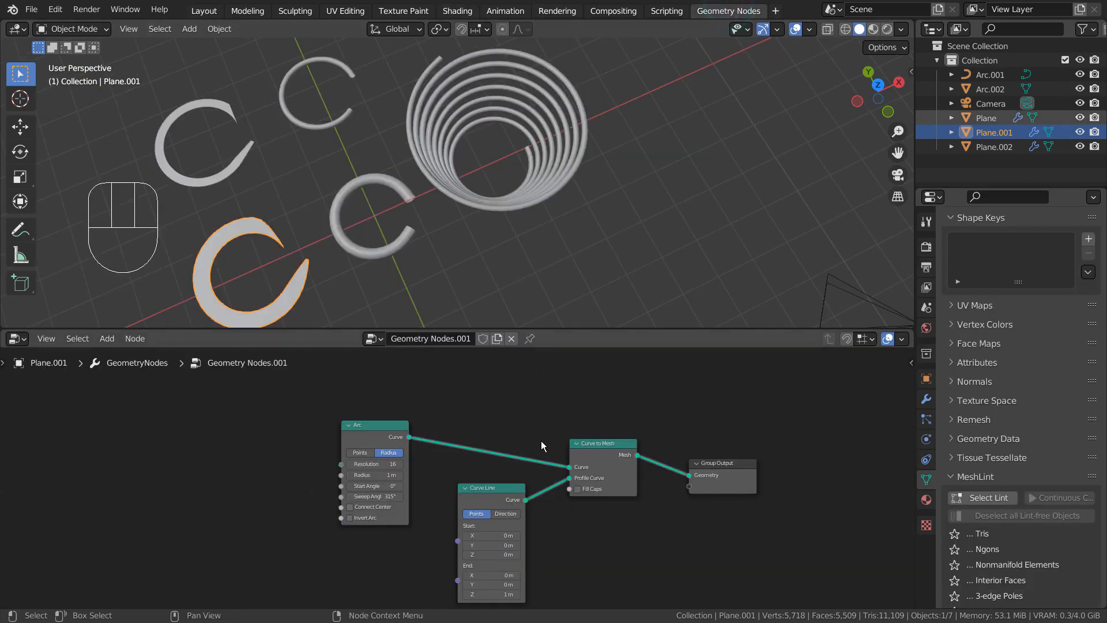
{"action": "key", "text": "ctrl+space"}
{"action": "left_click_drag", "start_coordinate": [784, 456], "coordinate": [645, 445], "text": "alt"}
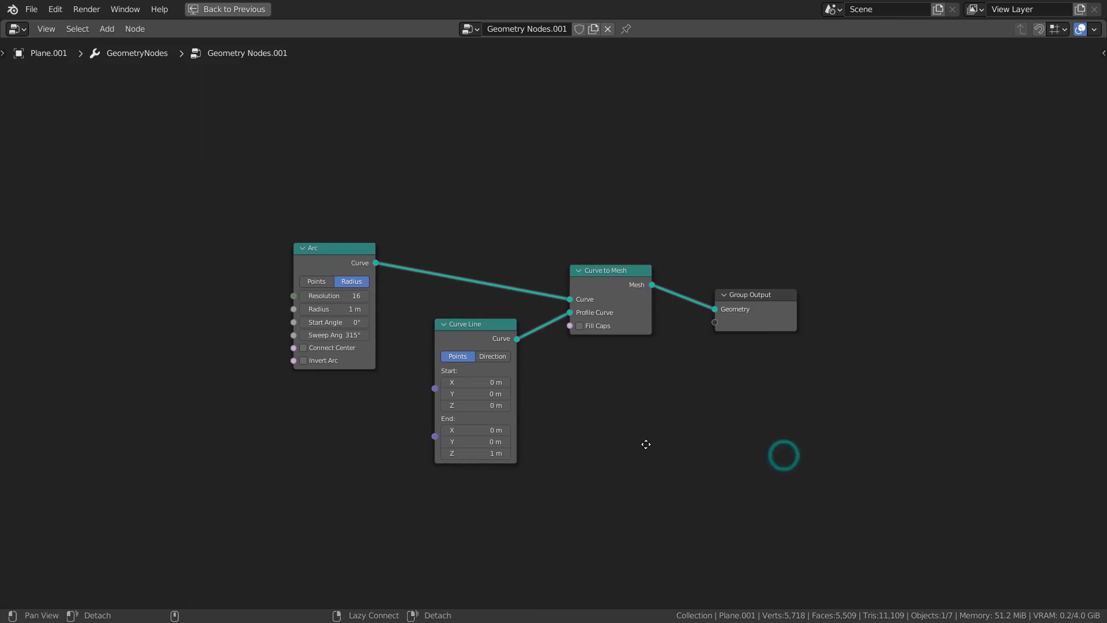
{"action": "scroll", "coordinate": [645, 444], "scroll_direction": "up", "scroll_amount": 9}
{"action": "middle_click_drag", "start_coordinate": [642, 458], "coordinate": [699, 405]}
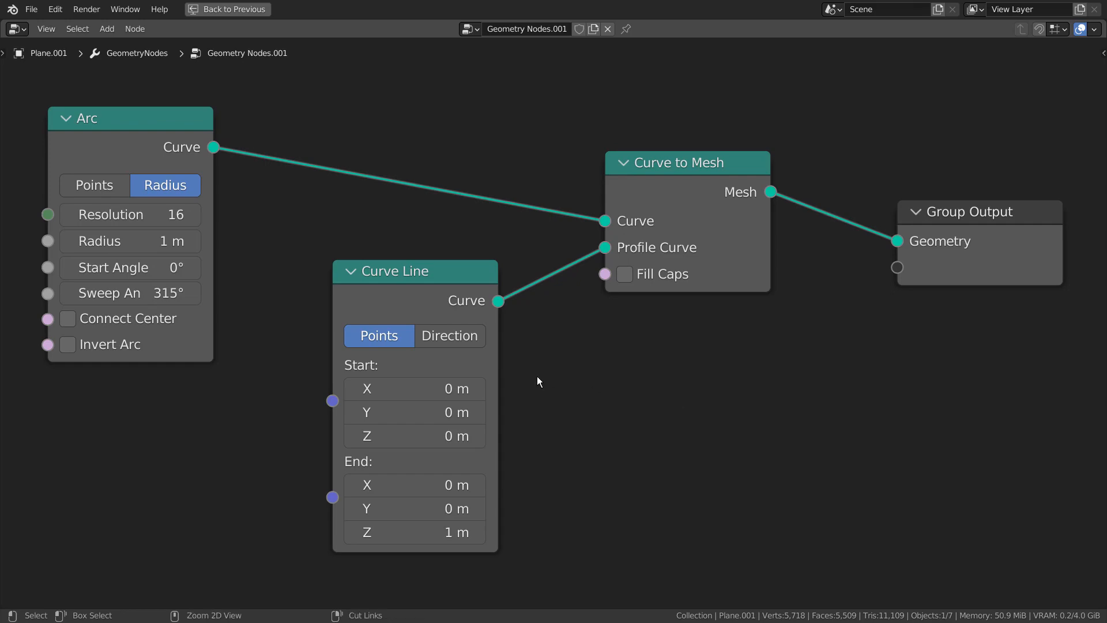
- Disconnect the Curve Line from the Profile Curve input, view the bare arc up close, and reconnect it
{"action": "key", "text": "ctrl+space"}
{"action": "left_click_drag", "start_coordinate": [500, 418], "coordinate": [482, 427]}
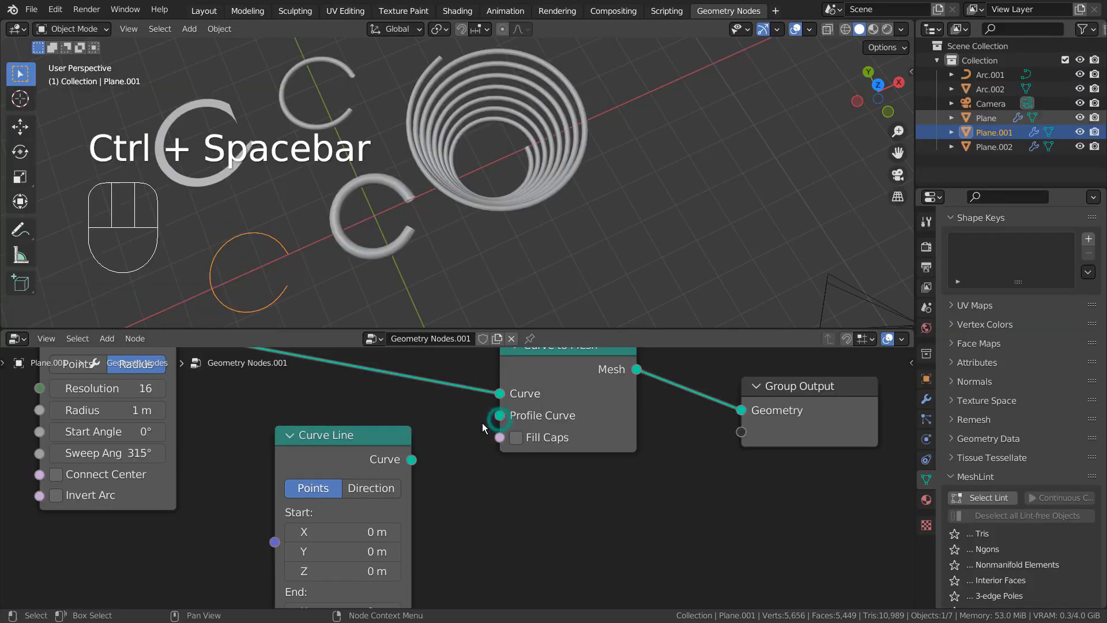
{"action": "key", "text": "alt"}
{"action": "key", "text": "KP_Decimal"}
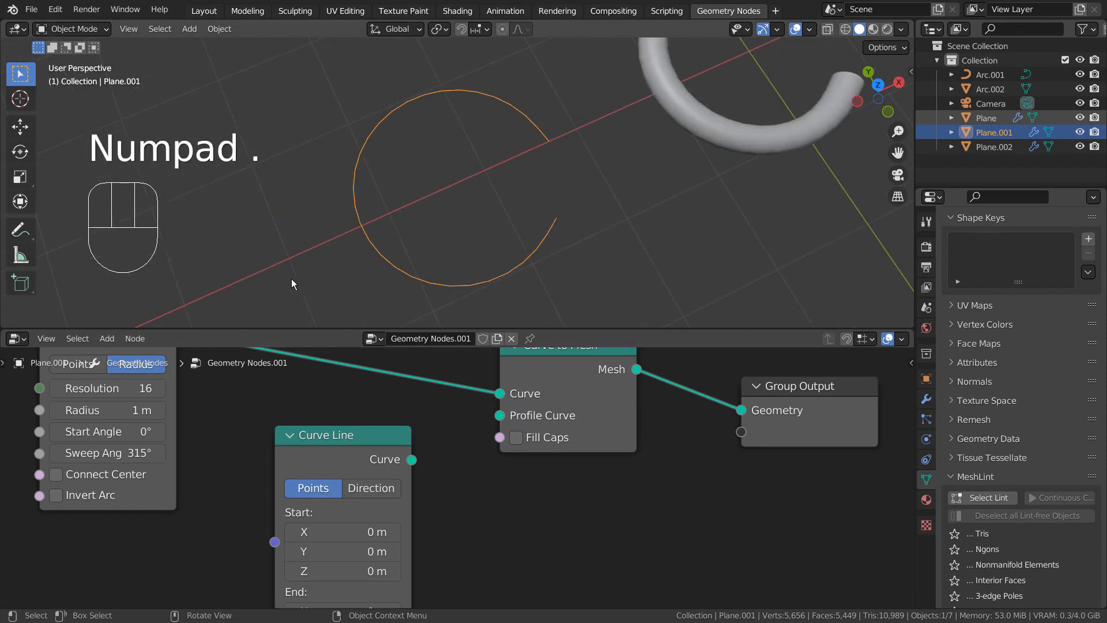
{"action": "middle_click_drag", "start_coordinate": [466, 252], "coordinate": [488, 207]}
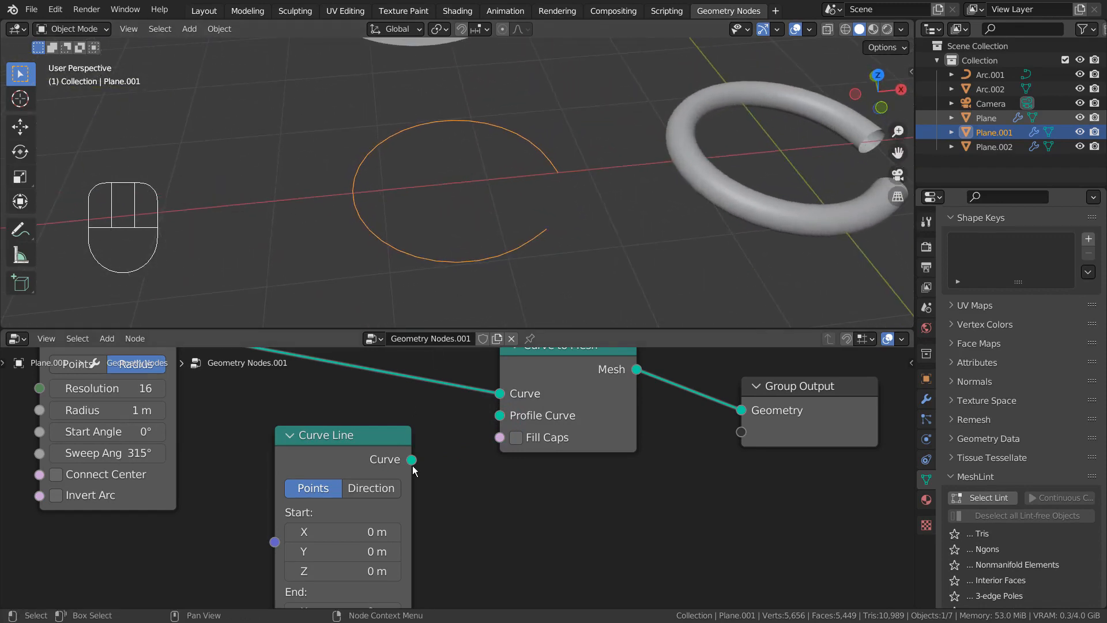
{"action": "left_click_drag", "start_coordinate": [413, 465], "coordinate": [510, 422]}
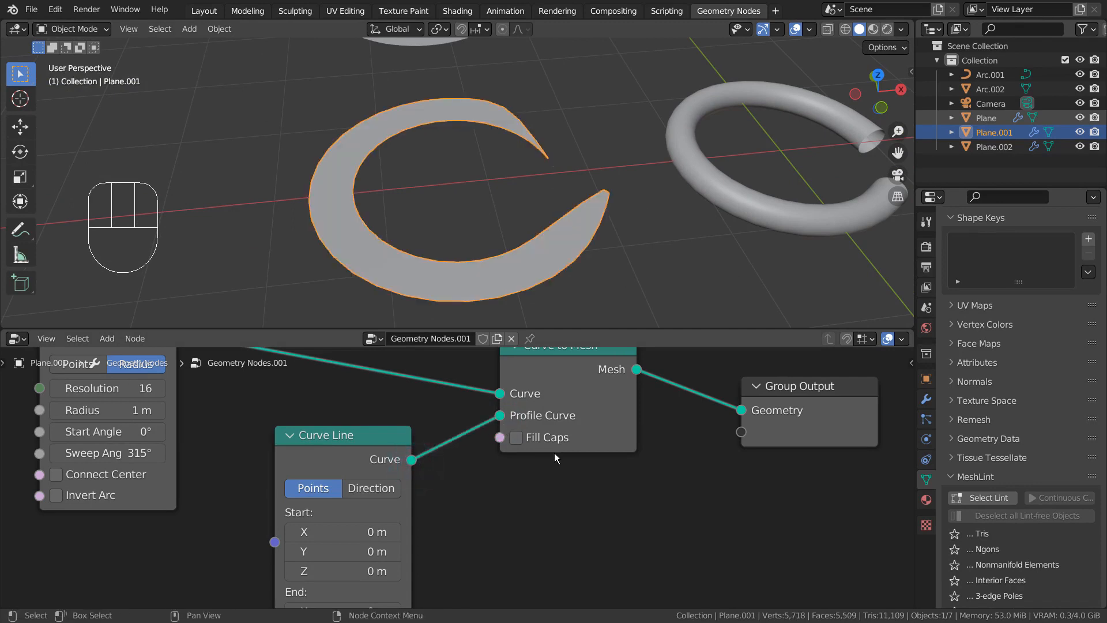
- Try Curve Line start values of -0.2 m in X and -0.6 m in Y, plus Z and End changes that are undone
{"action": "left_click_drag", "start_coordinate": [359, 528], "coordinate": [310, 531]}
{"action": "key", "text": "ctrl+z"}
{"action": "left_click", "coordinate": [342, 532]}
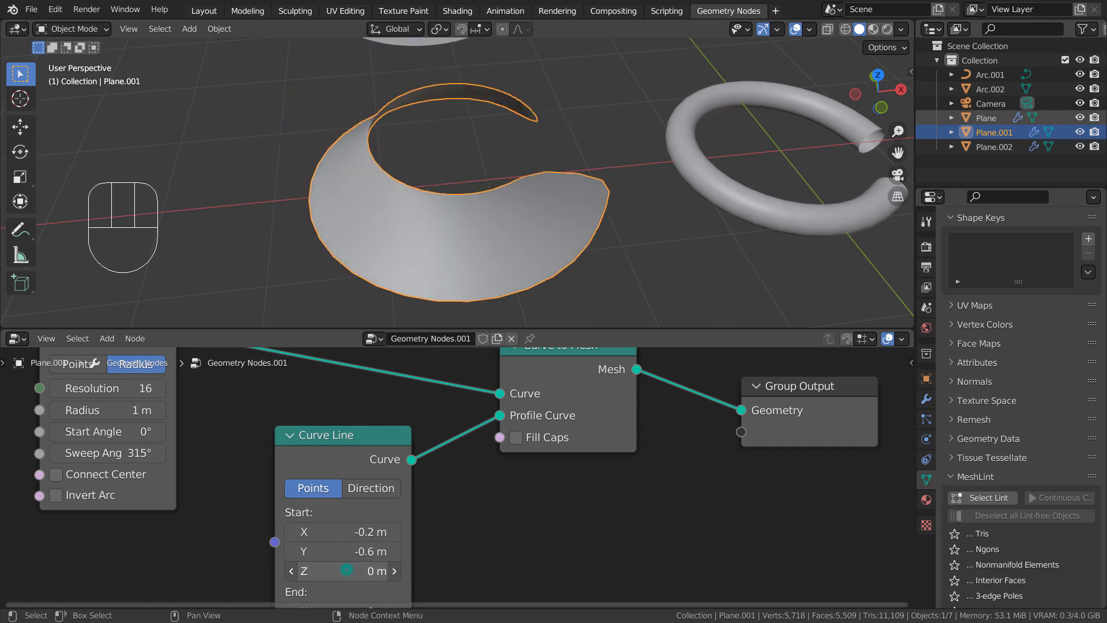
{"action": "mouse_move", "coordinate": [346, 570]}
{"action": "left_mouse_down"}
{"action": "mouse_move", "coordinate": [468, 569]}
{"action": "mouse_move", "coordinate": [317, 570]}
{"action": "mouse_move", "coordinate": [342, 570]}
{"action": "left_mouse_up"}
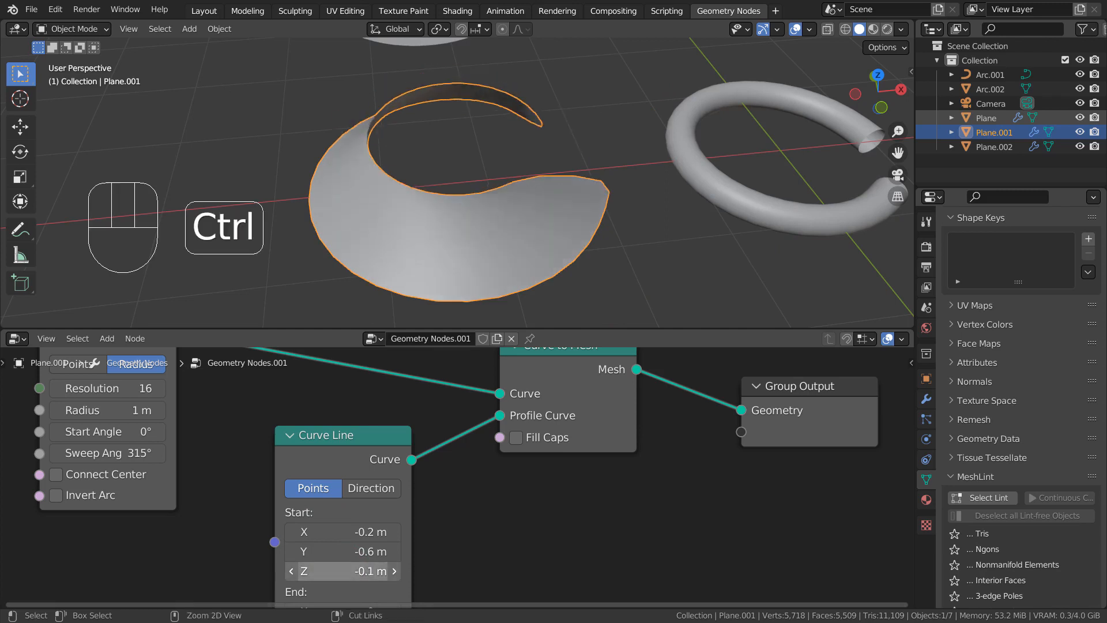
{"action": "key", "text": "ctrl+z"}
{"action": "middle_click_drag", "start_coordinate": [343, 569], "coordinate": [367, 466]}
{"action": "mouse_move", "coordinate": [372, 508]}
{"action": "left_mouse_down"}
{"action": "mouse_move", "coordinate": [404, 508]}
{"action": "mouse_move", "coordinate": [273, 507]}
{"action": "mouse_move", "coordinate": [393, 507]}
{"action": "left_mouse_up"}
{"action": "key", "text": "ctrl+z"}
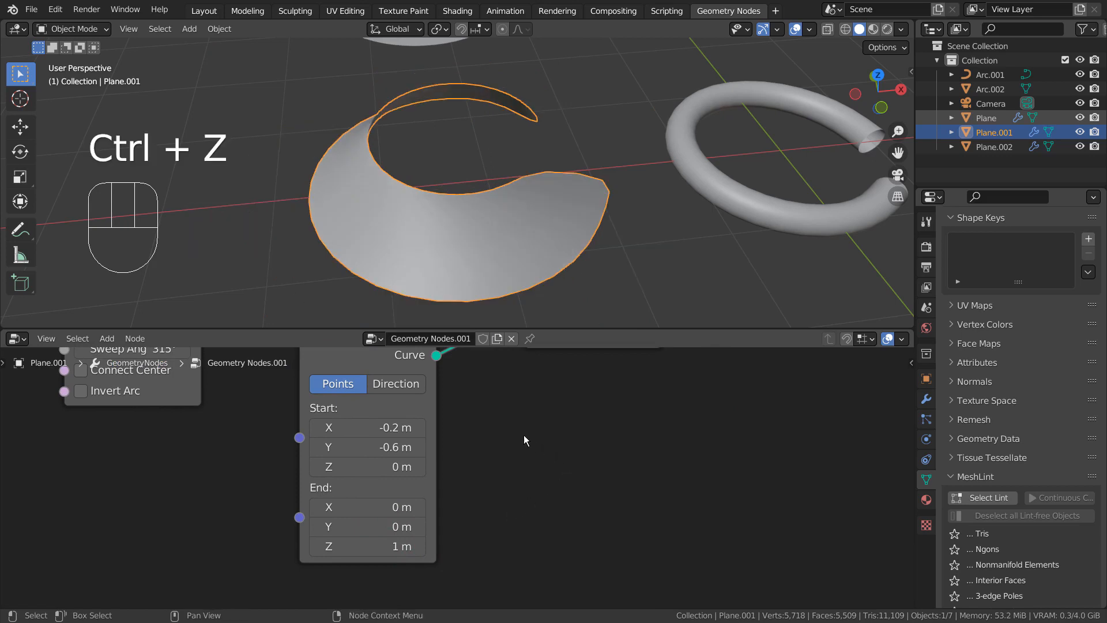
- Set the Curve Line's Start X and Y to 0 m and switch the node to Direction mode
{"action": "left_click", "coordinate": [379, 427]}
{"action": "type", "text": "0"}
{"action": "key", "text": "Tab"}
{"action": "type", "text": "0"}
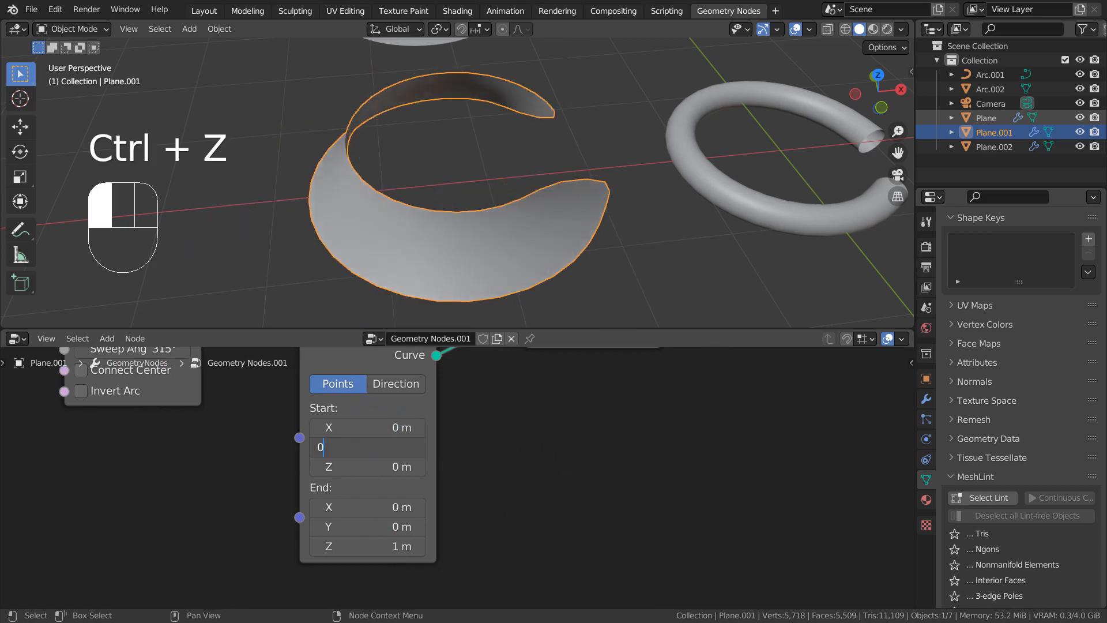
{"action": "key", "text": "Return"}
{"action": "left_click", "coordinate": [392, 389]}
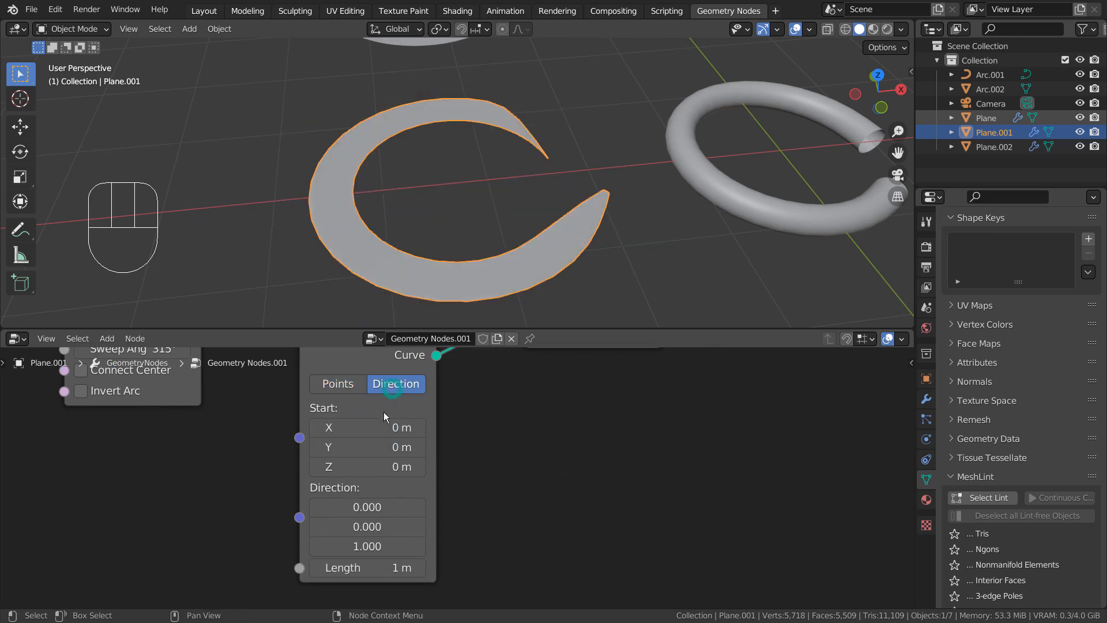
- Try other direction values, including -2.2 for Y, and another length on the Curve Line, undoing each change
{"action": "left_click", "coordinate": [356, 509]}
{"action": "left_click_drag", "start_coordinate": [355, 508], "coordinate": [396, 526]}
{"action": "key", "text": "ctrl+z"}
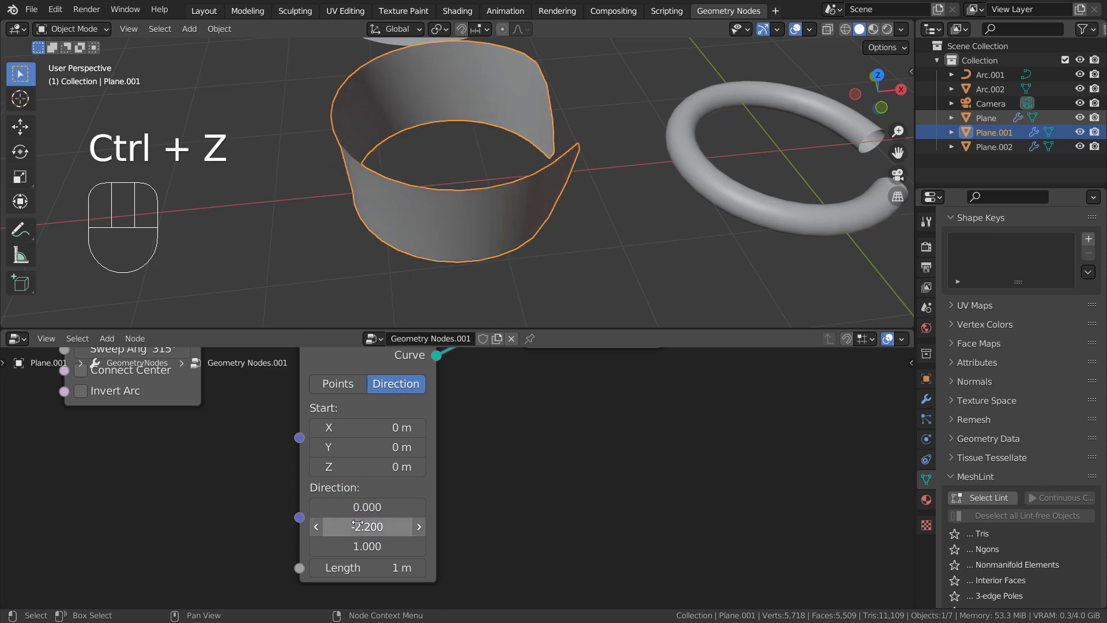
{"action": "key", "text": "ctrl+z"}
{"action": "left_click_drag", "start_coordinate": [373, 568], "coordinate": [346, 568]}
{"action": "key", "text": "ctrl+z"}
- Select the thick ring object and delete the two unconnected curve nodes beside the Arc in its node tree
{"action": "scroll", "coordinate": [584, 274], "scroll_direction": "down", "scroll_amount": 4}
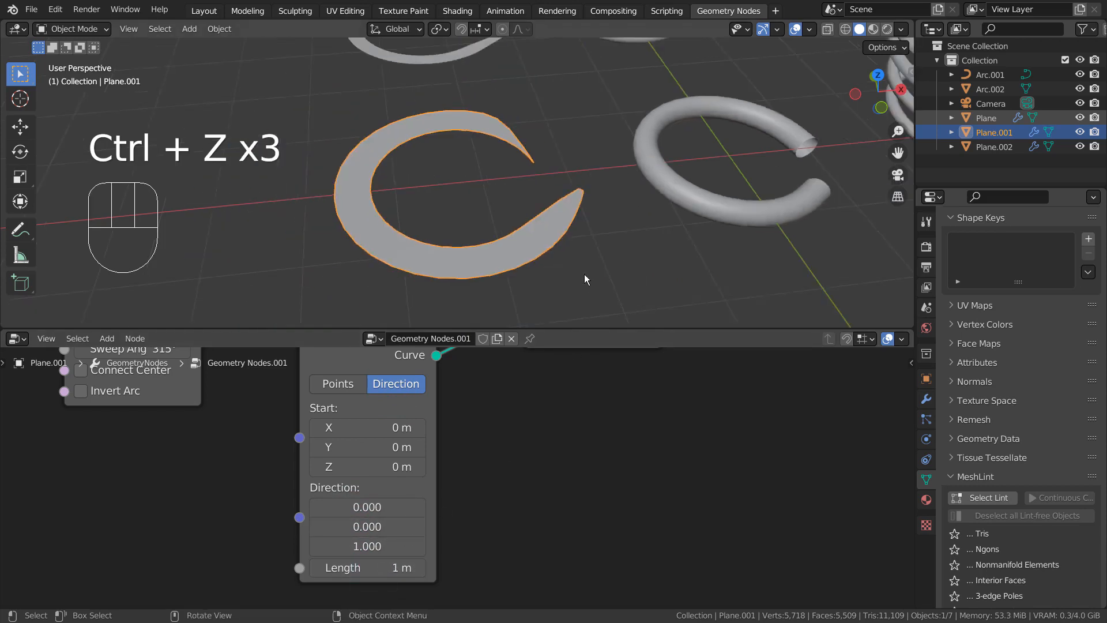
{"action": "left_click", "coordinate": [621, 196]}
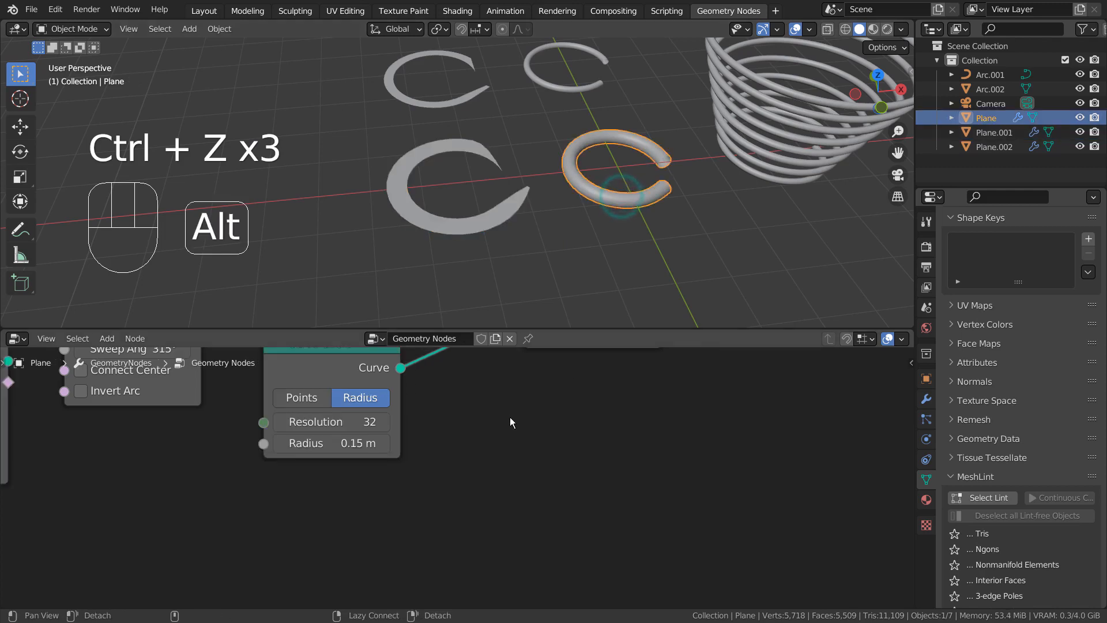
{"action": "middle_click_drag", "start_coordinate": [509, 417], "coordinate": [580, 546], "text": "alt"}
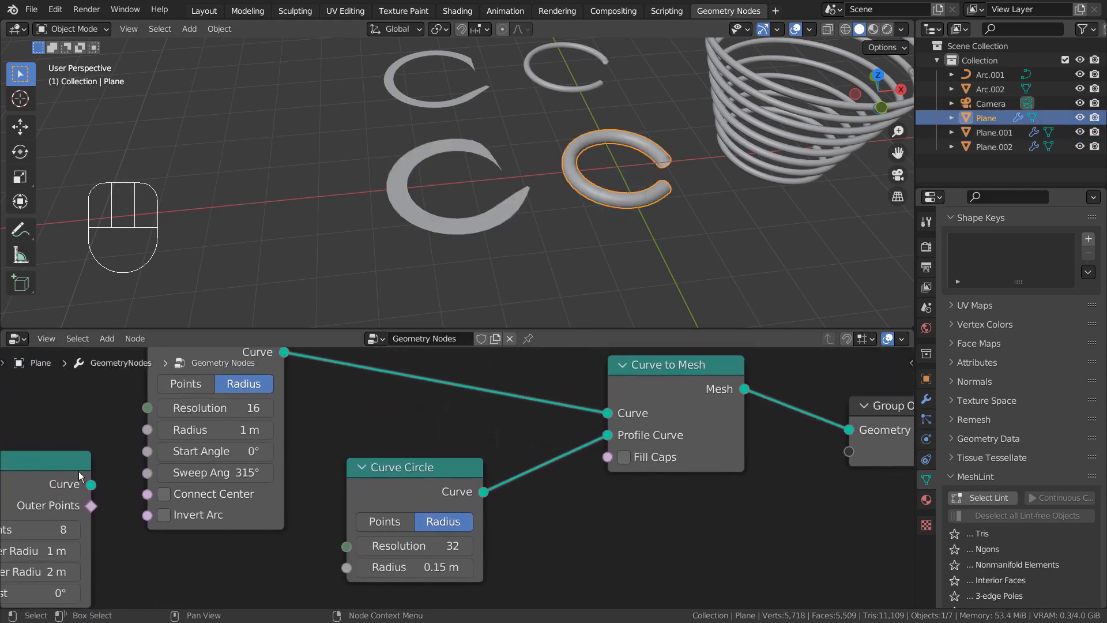
{"action": "left_click", "coordinate": [79, 472]}
{"action": "key", "text": "x"}
{"action": "key", "text": "ctrl+space"}
{"action": "scroll", "coordinate": [676, 445], "scroll_direction": "down", "scroll_amount": 1}
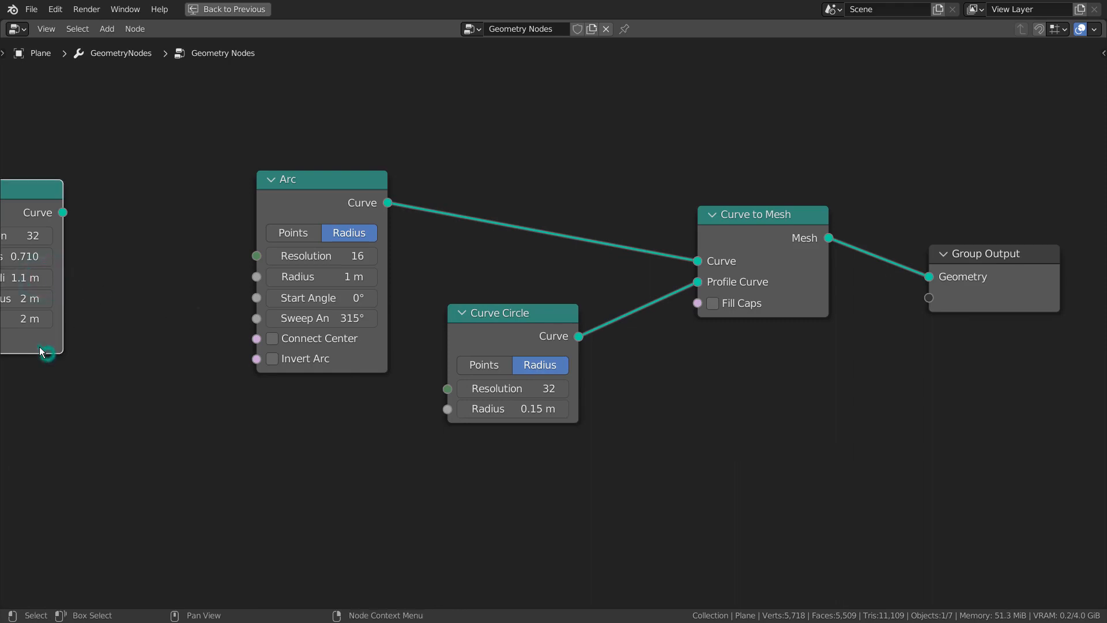
{"action": "key", "text": "x"}
- Examine the ring's Arc and Curve Circle setup, then inspect the tube's open ends from several angles in the viewport
{"action": "middle_click_drag", "start_coordinate": [833, 481], "coordinate": [724, 478], "text": "alt"}
{"action": "scroll", "coordinate": [723, 474], "scroll_direction": "up", "scroll_amount": 1}
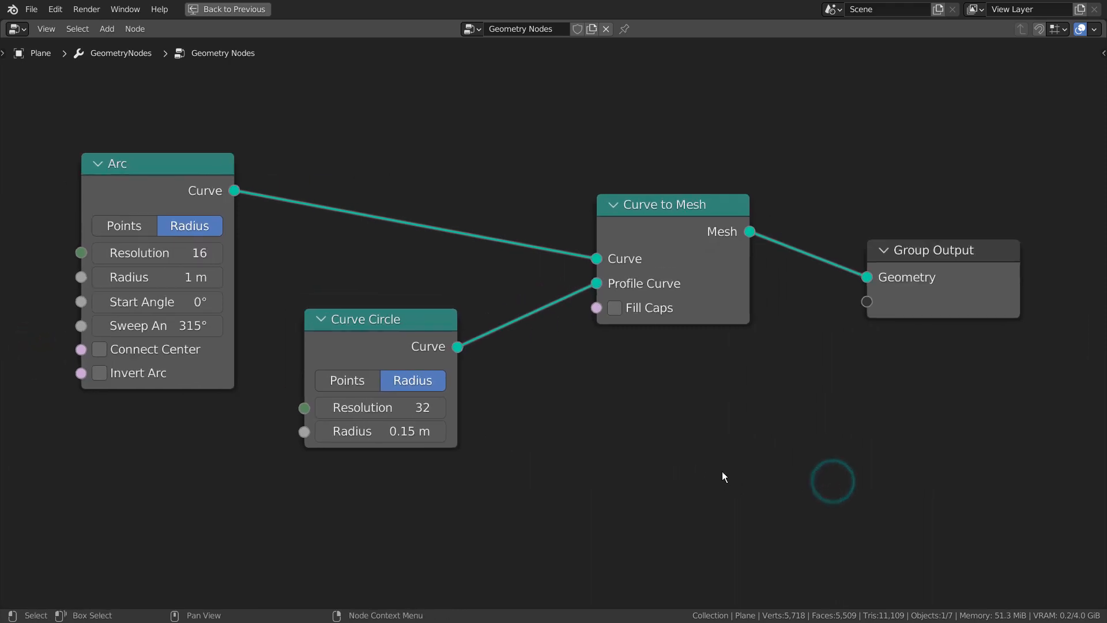
{"action": "scroll", "coordinate": [722, 471], "scroll_direction": "up", "scroll_amount": 2}
{"action": "scroll", "coordinate": [722, 472], "scroll_direction": "down", "scroll_amount": 1}
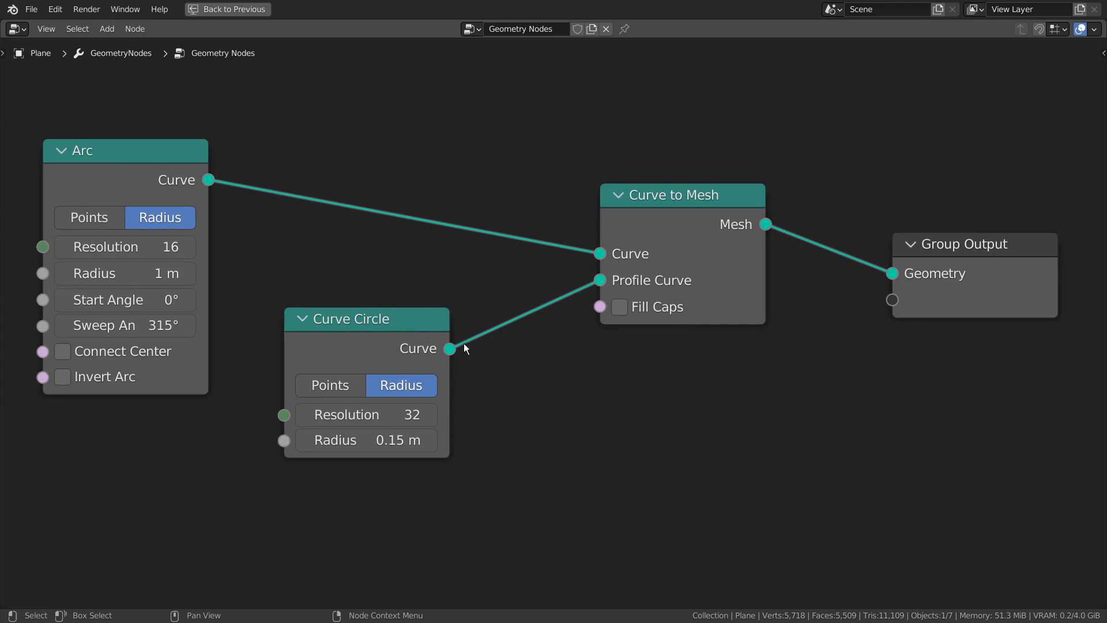
{"action": "key", "text": "ctrl+space"}
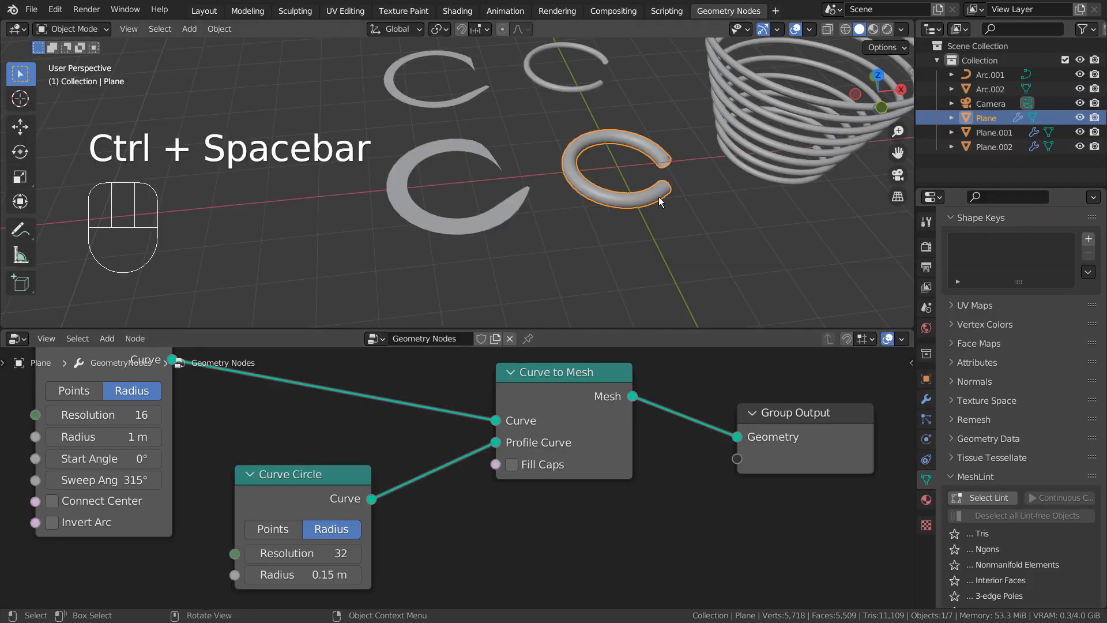
{"action": "key", "text": "KP_Decimal"}
{"action": "middle_click_drag", "start_coordinate": [658, 226], "coordinate": [597, 171], "text": "alt"}
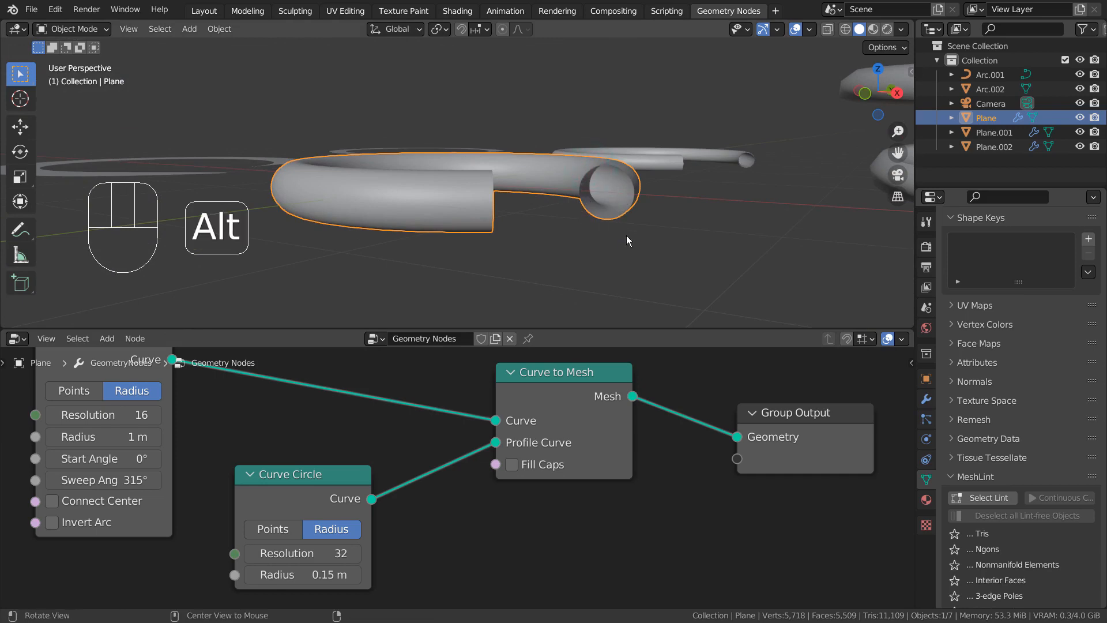
{"action": "middle_click_drag", "start_coordinate": [626, 235], "coordinate": [282, 198], "text": "alt"}
{"action": "middle_click_drag", "start_coordinate": [369, 228], "coordinate": [617, 289], "text": "alt"}
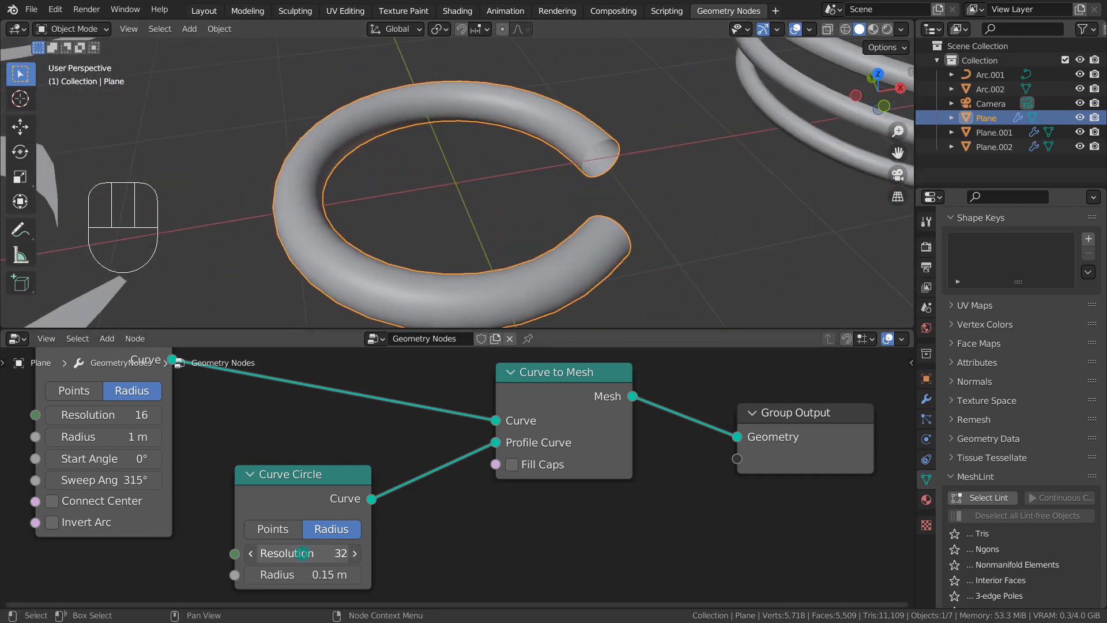
- Try a different Curve Circle resolution and a 0.22 m radius for the ring's profile, undoing each change
{"action": "left_click_drag", "start_coordinate": [297, 551], "coordinate": [346, 552]}
{"action": "key", "text": "ctrl+z"}
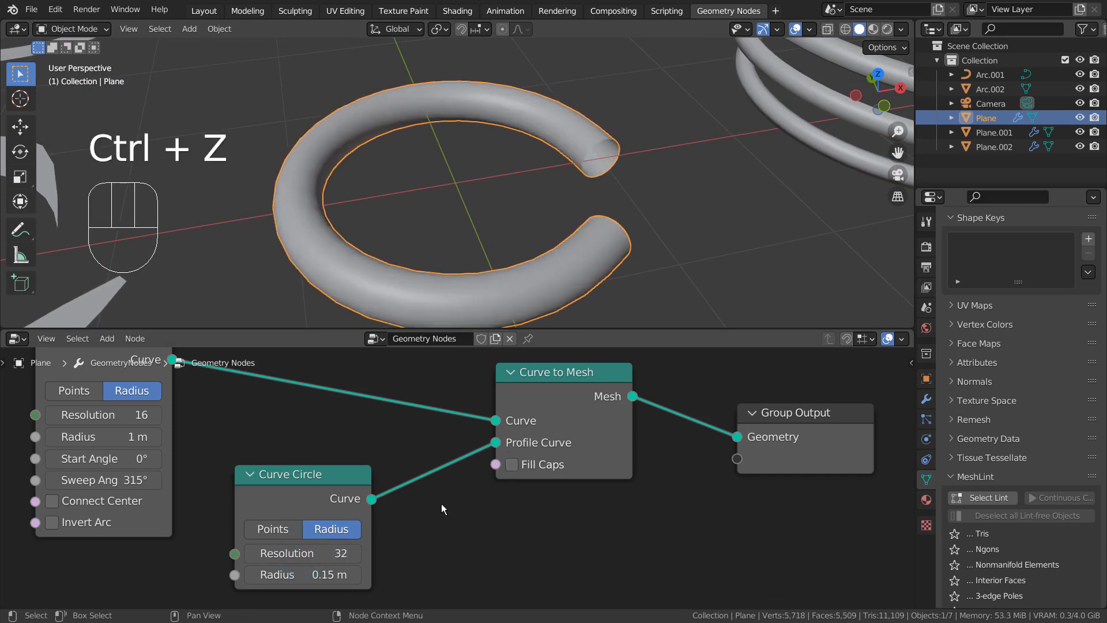
{"action": "left_click_drag", "start_coordinate": [310, 575], "coordinate": [324, 575], "text": "shift"}
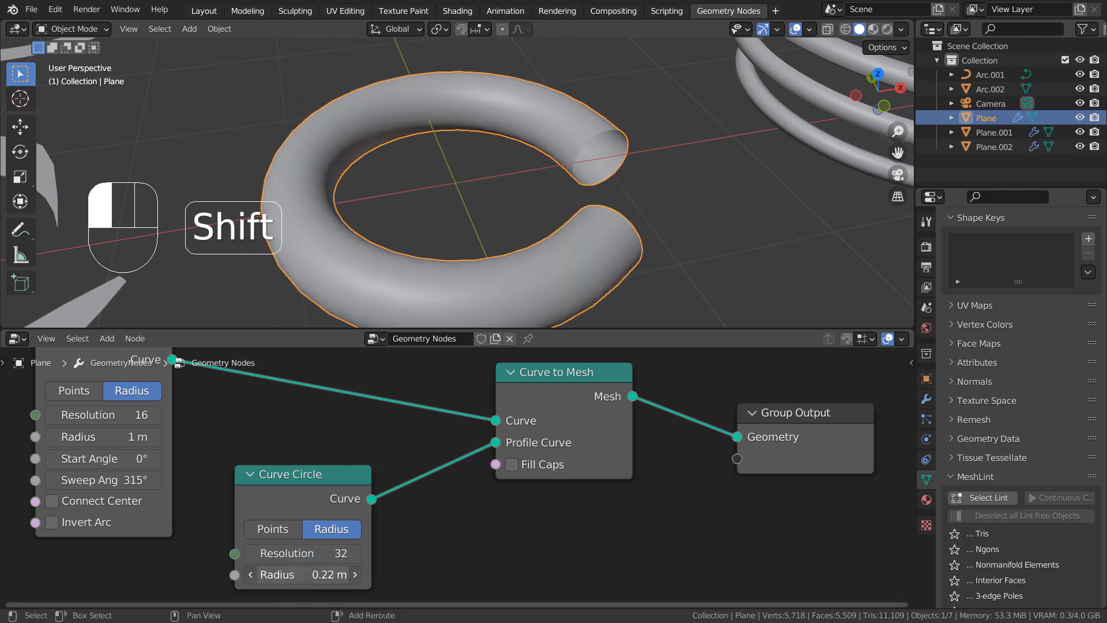
{"action": "key", "text": "ctrl+z"}
- Try Fill Caps on the Curve to Mesh node and a different Arc resolution, reverting both
{"action": "middle_click_drag", "start_coordinate": [274, 436], "coordinate": [456, 471], "text": "alt+shift"}
{"action": "left_click", "coordinate": [695, 500]}
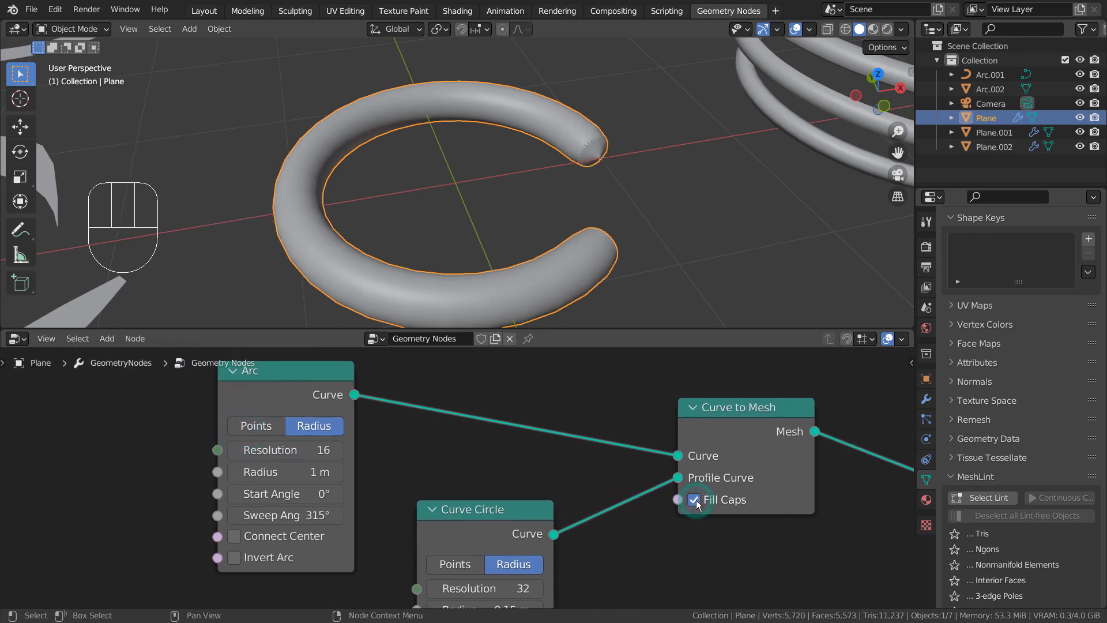
{"action": "left_click", "coordinate": [696, 499]}
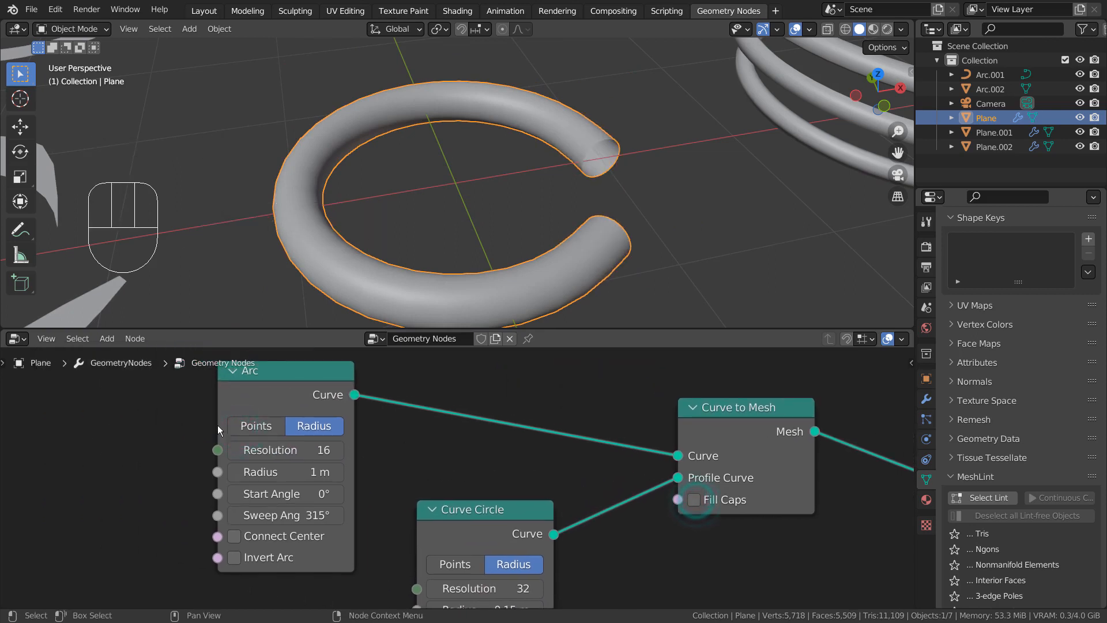
{"action": "left_click_drag", "start_coordinate": [267, 449], "coordinate": [441, 432], "text": "shift"}
{"action": "key", "text": "ctrl+z"}
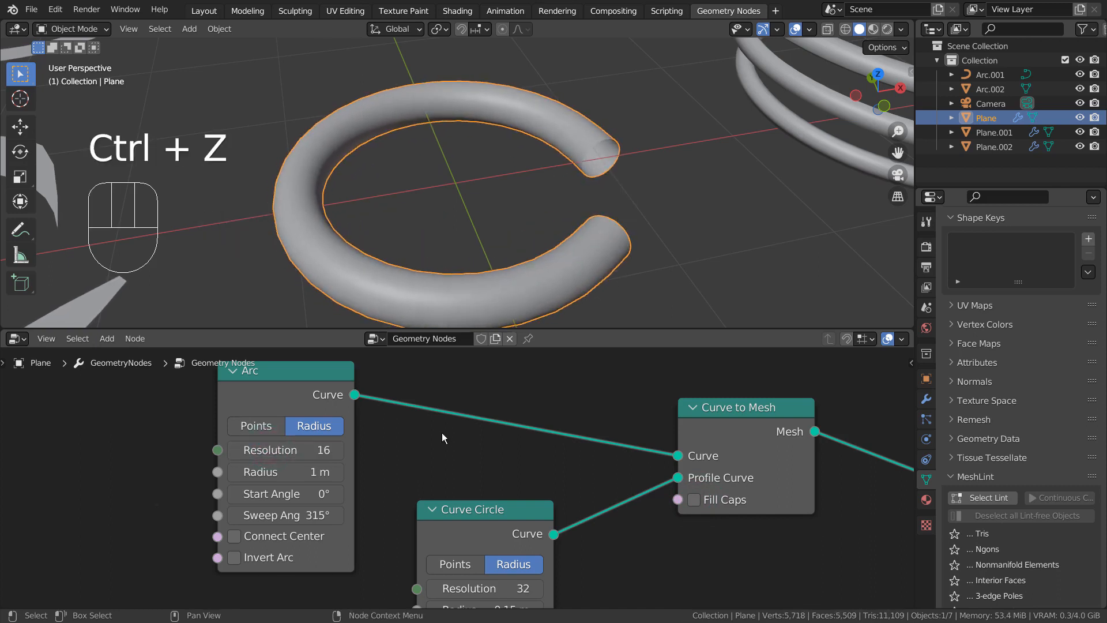
- Select and frame the spiral object, then move its Spiral node closer to the Curve Circle node and examine the setup
{"action": "scroll", "coordinate": [552, 455], "scroll_direction": "down", "scroll_amount": 3}
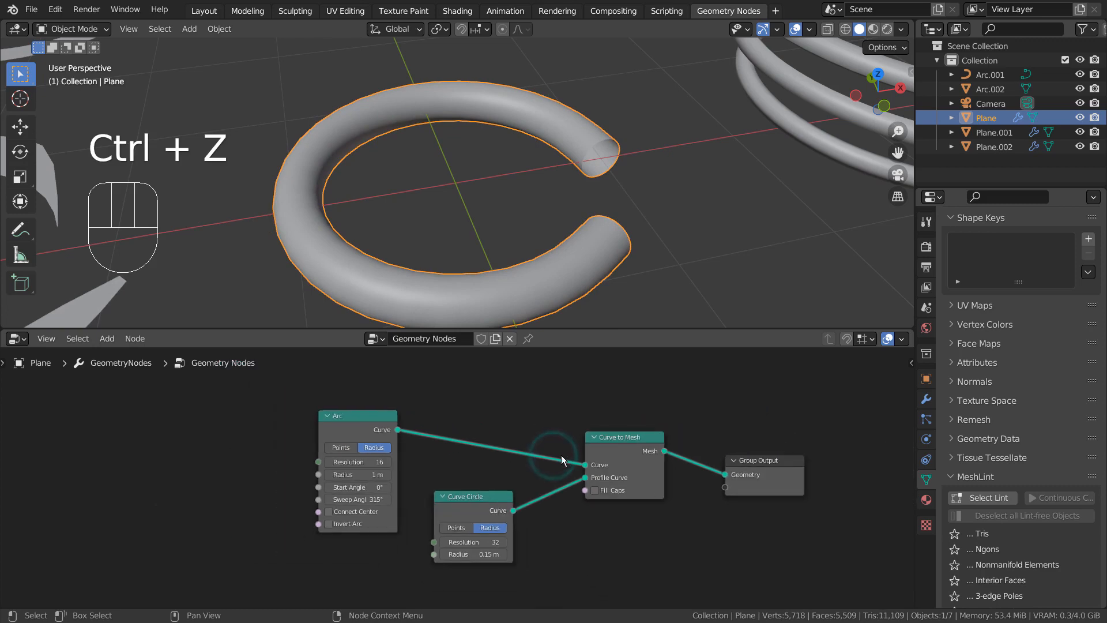
{"action": "left_click", "coordinate": [809, 152]}
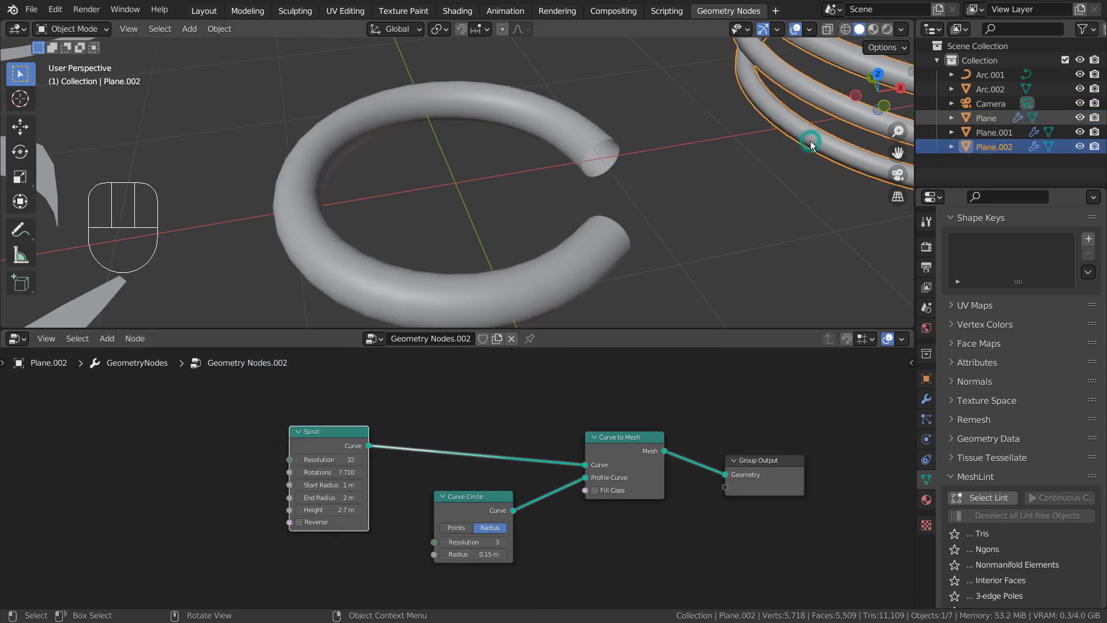
{"action": "key", "text": "KP_Decimal"}
{"action": "key", "text": "ctrl+space"}
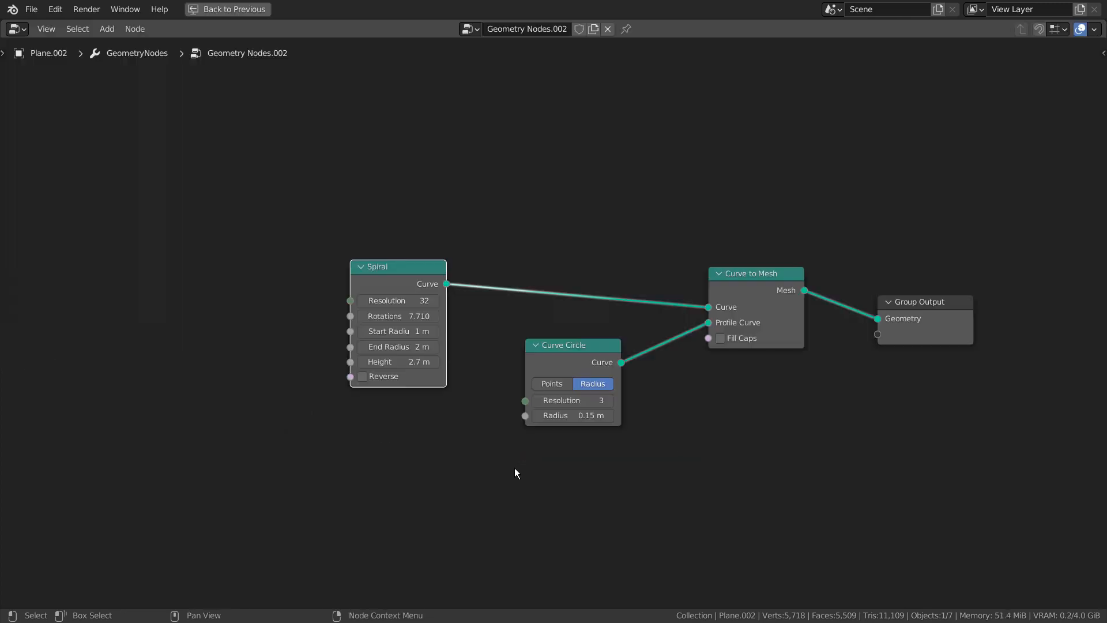
{"action": "scroll", "coordinate": [747, 420], "scroll_direction": "up", "scroll_amount": 4}
{"action": "middle_click_drag", "start_coordinate": [828, 492], "coordinate": [600, 495]}
{"action": "scroll", "coordinate": [600, 497], "scroll_direction": "down", "scroll_amount": 2}
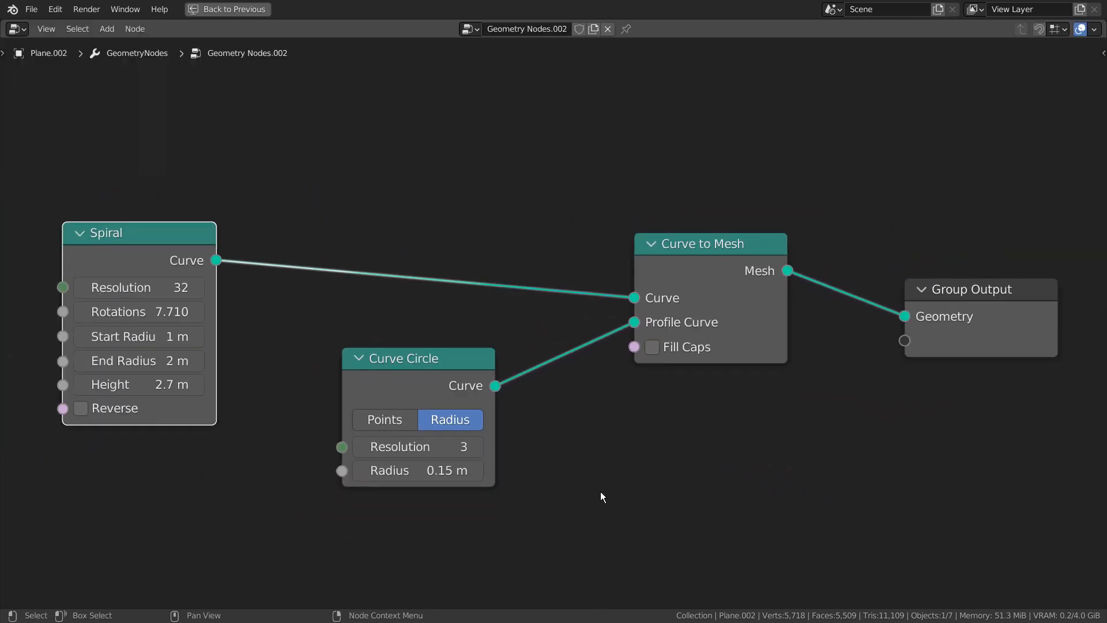
{"action": "left_click_drag", "start_coordinate": [109, 239], "coordinate": [178, 232]}
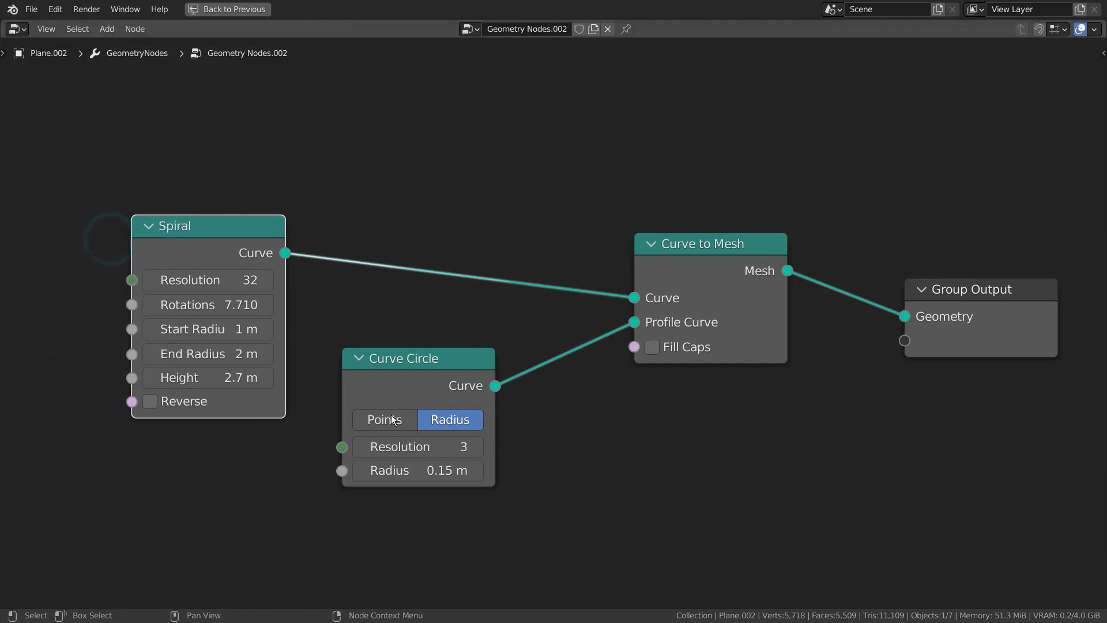
{"action": "scroll", "coordinate": [495, 489], "scroll_direction": "up", "scroll_amount": 2}
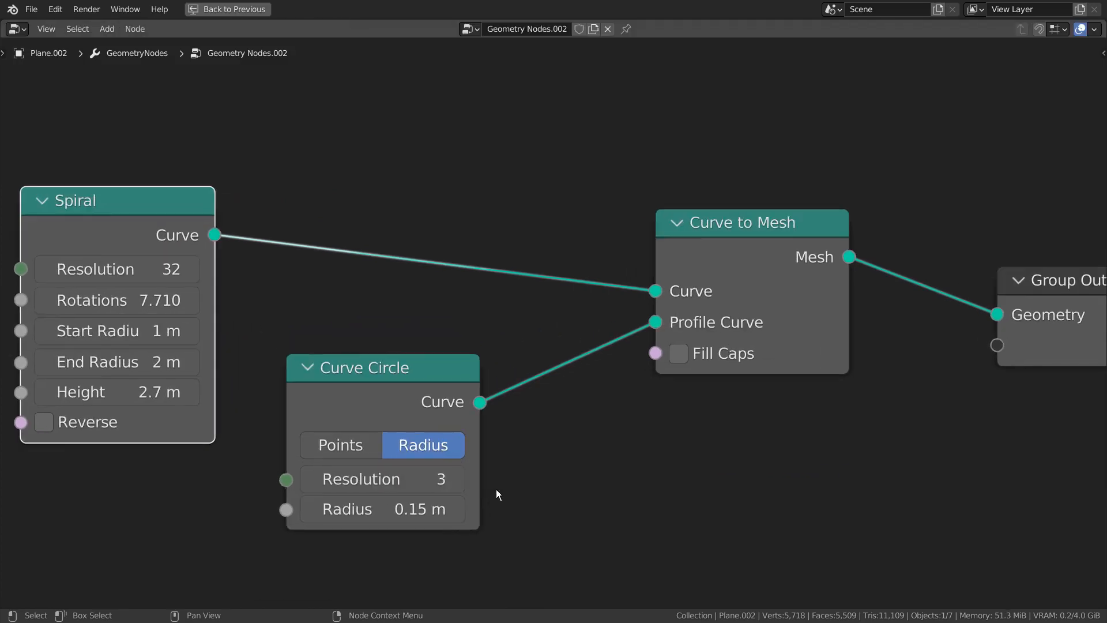
{"action": "scroll", "coordinate": [486, 490], "scroll_direction": "down", "scroll_amount": 1}
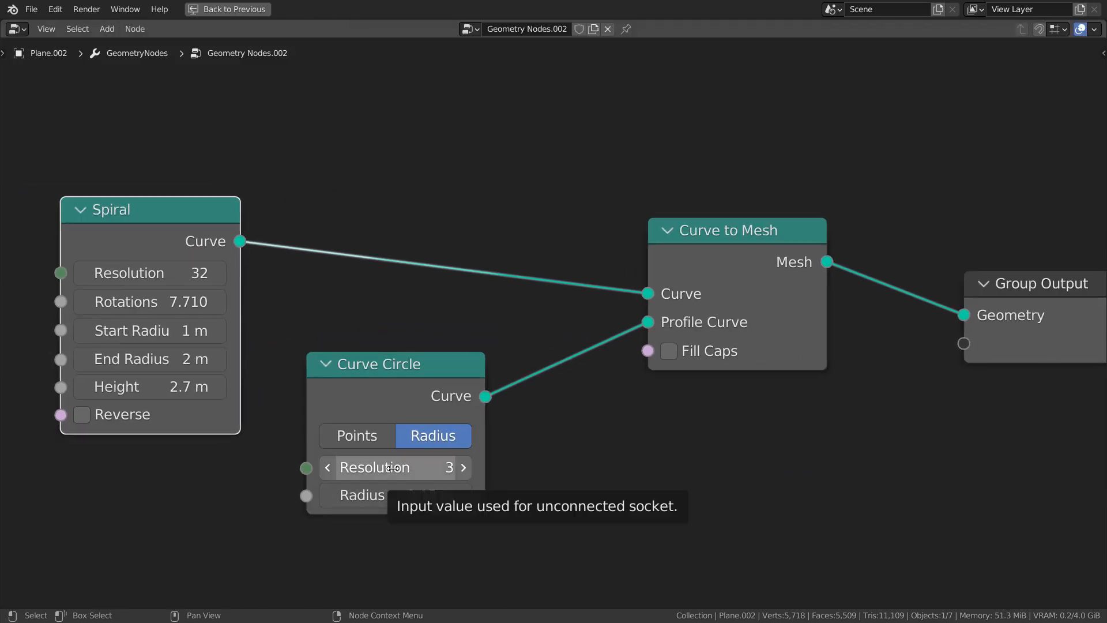
{"action": "key", "text": "ctrl+space"}
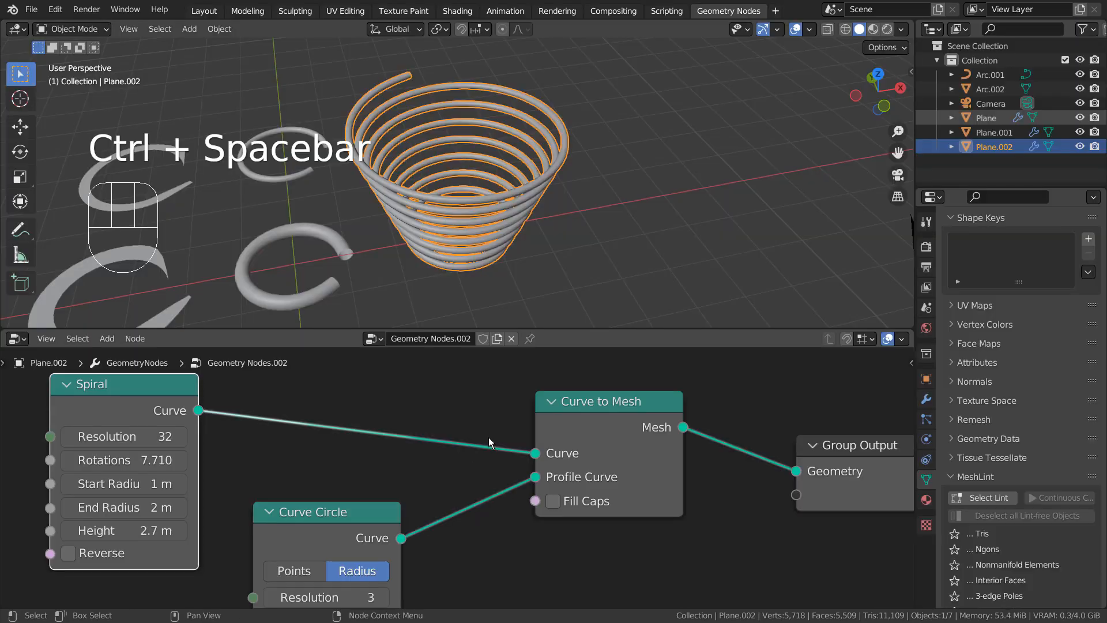
- Examine the spiral tube's open end and the facets of its profile from several angles
{"action": "scroll", "coordinate": [459, 119], "scroll_direction": "up", "scroll_amount": 4}
{"action": "middle_click_drag", "start_coordinate": [583, 180], "coordinate": [341, 151], "text": "alt"}
{"action": "middle_click_drag", "start_coordinate": [475, 156], "coordinate": [362, 188], "text": "alt+shift"}
{"action": "scroll", "coordinate": [586, 137], "scroll_direction": "up", "scroll_amount": 4}
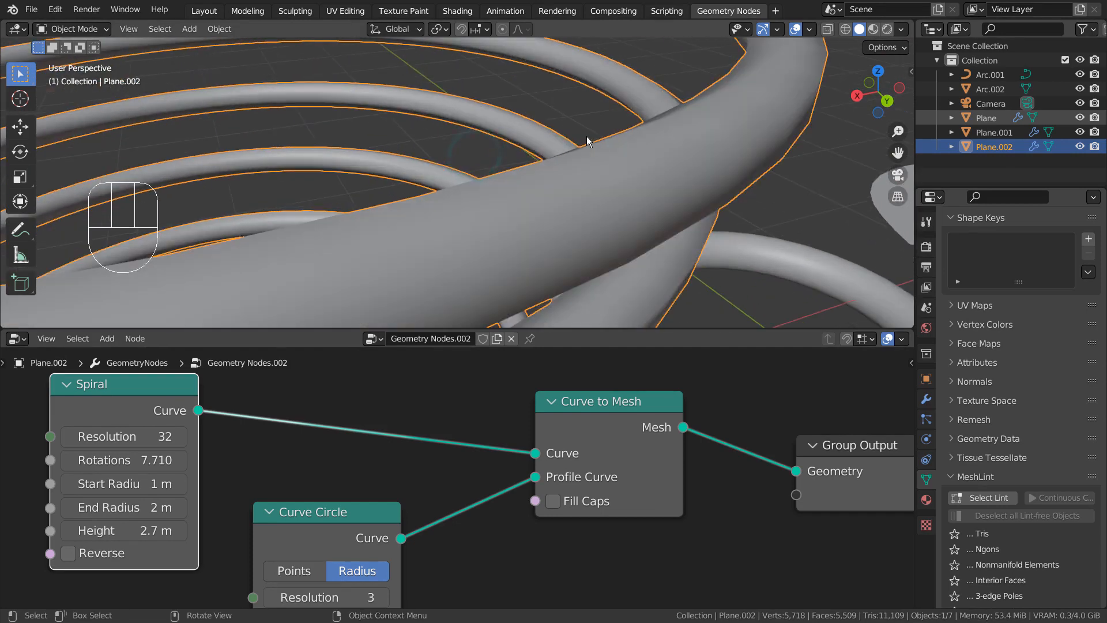
{"action": "middle_click_drag", "start_coordinate": [674, 159], "coordinate": [629, 226], "text": "alt+shift"}
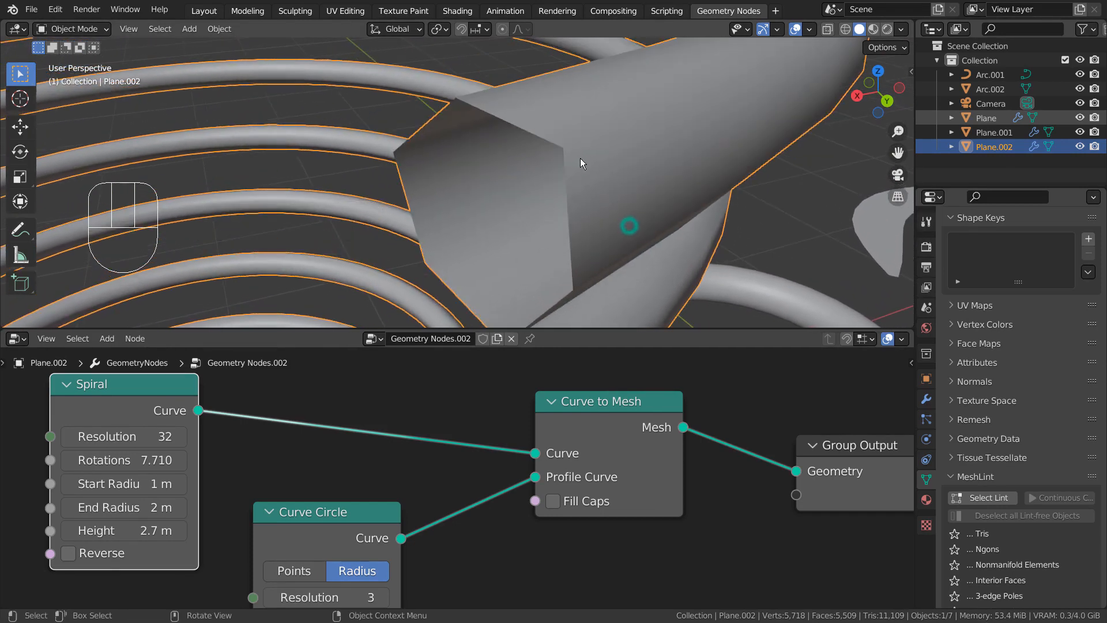
{"action": "scroll", "coordinate": [564, 148], "scroll_direction": "down", "scroll_amount": 1}
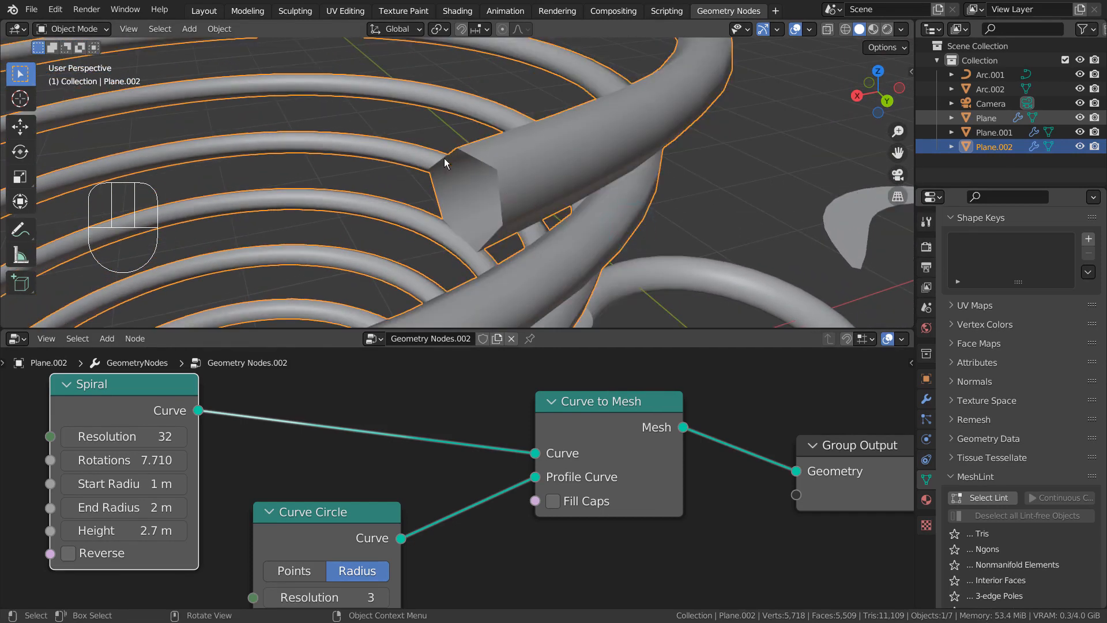
{"action": "middle_click_drag", "start_coordinate": [530, 219], "coordinate": [732, 60], "text": "alt"}
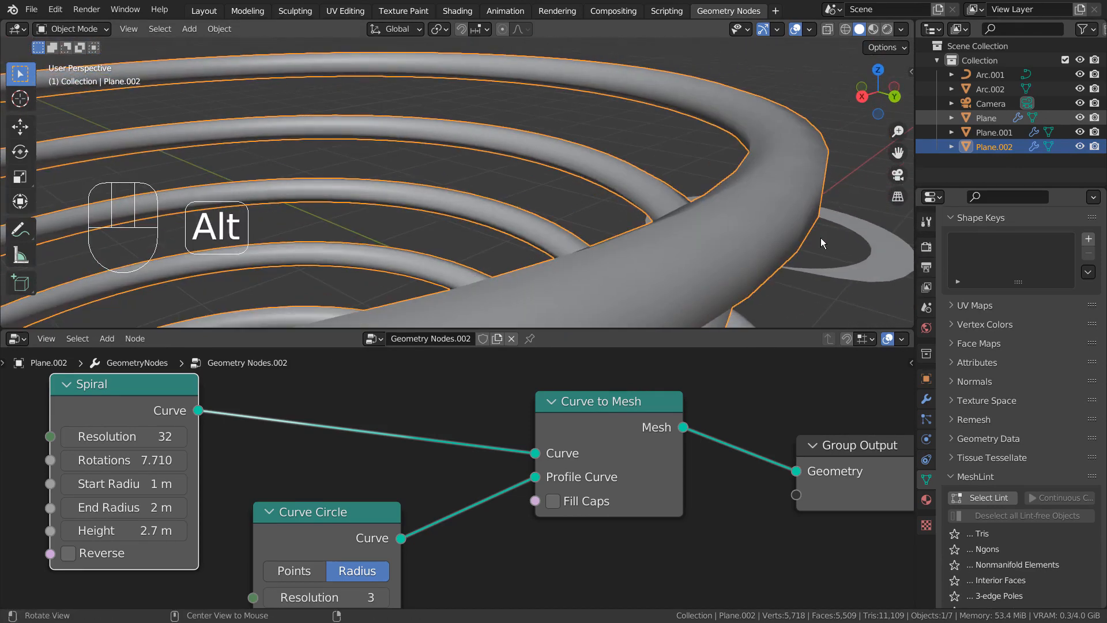
{"action": "middle_click_drag", "start_coordinate": [821, 238], "coordinate": [840, 221], "text": "alt"}
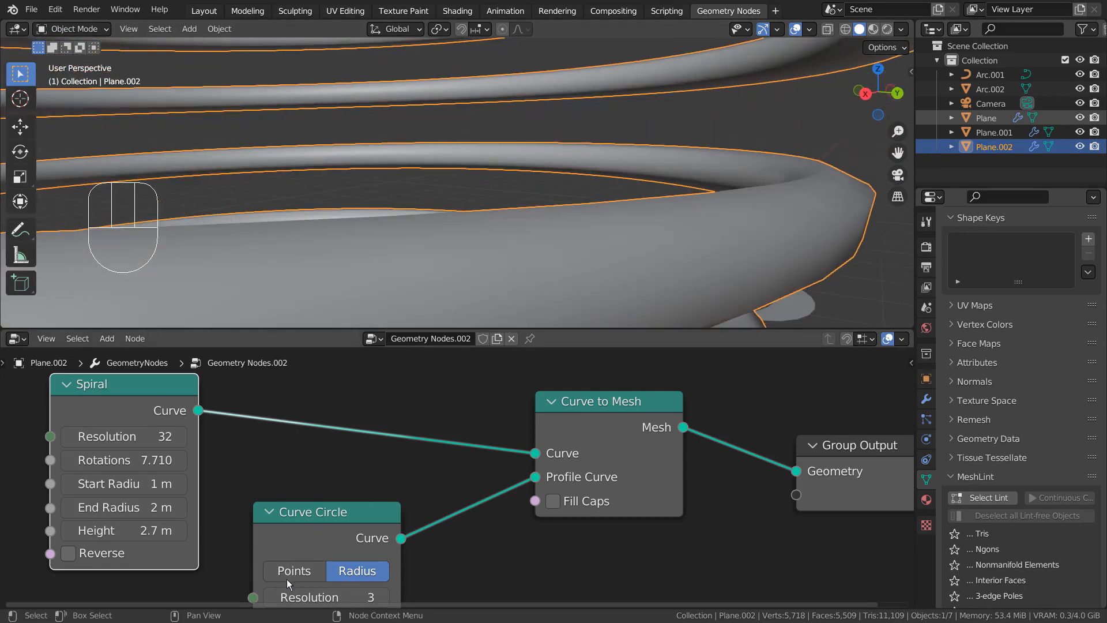
- Set the Curve Circle node's resolution to 43 and check the spiral's profile and full node setup
{"action": "middle_click_drag", "start_coordinate": [349, 595], "coordinate": [417, 502], "text": "alt"}
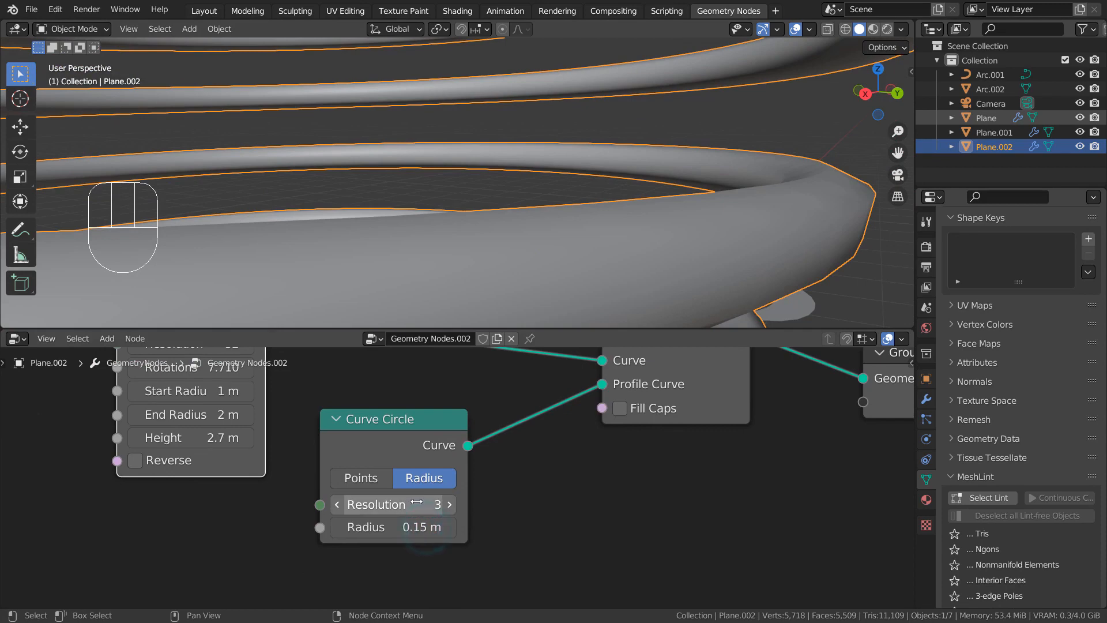
{"action": "left_click_drag", "start_coordinate": [416, 501], "coordinate": [554, 501]}
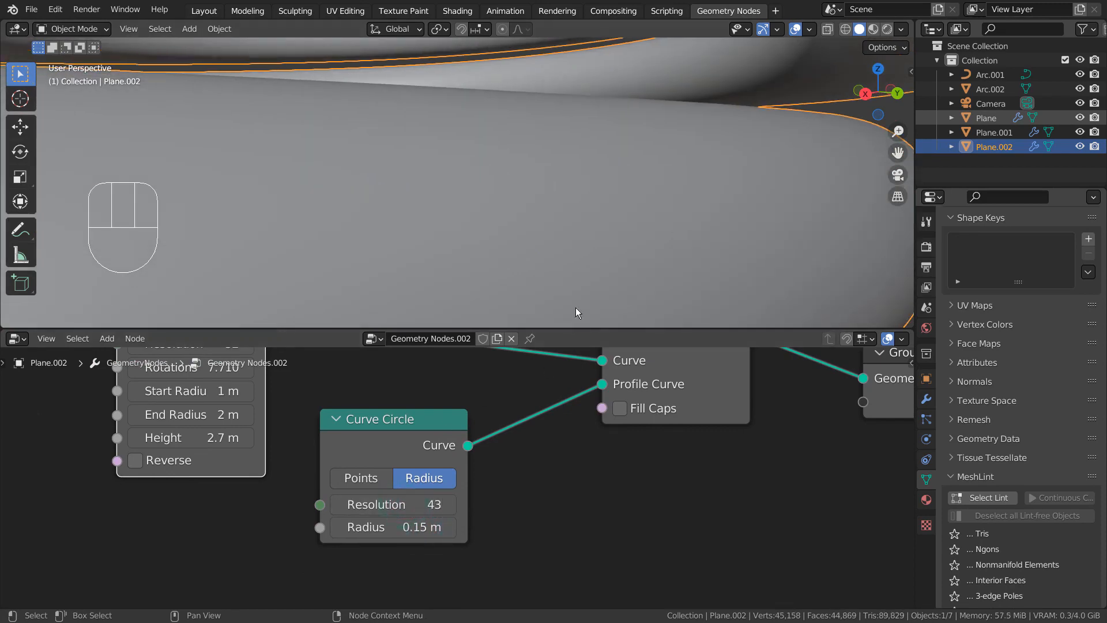
{"action": "scroll", "coordinate": [576, 254], "scroll_direction": "down", "scroll_amount": 6}
{"action": "middle_click_drag", "start_coordinate": [623, 195], "coordinate": [548, 212]}
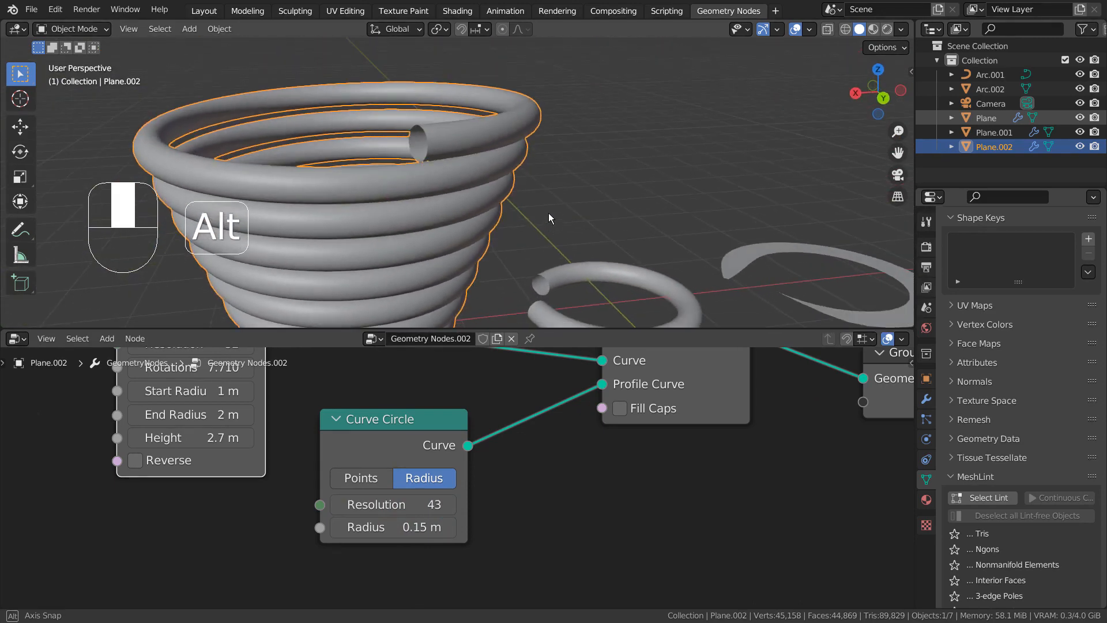
{"action": "scroll", "coordinate": [577, 442], "scroll_direction": "down", "scroll_amount": 4}
{"action": "middle_click_drag", "start_coordinate": [576, 453], "coordinate": [525, 497], "text": "alt"}
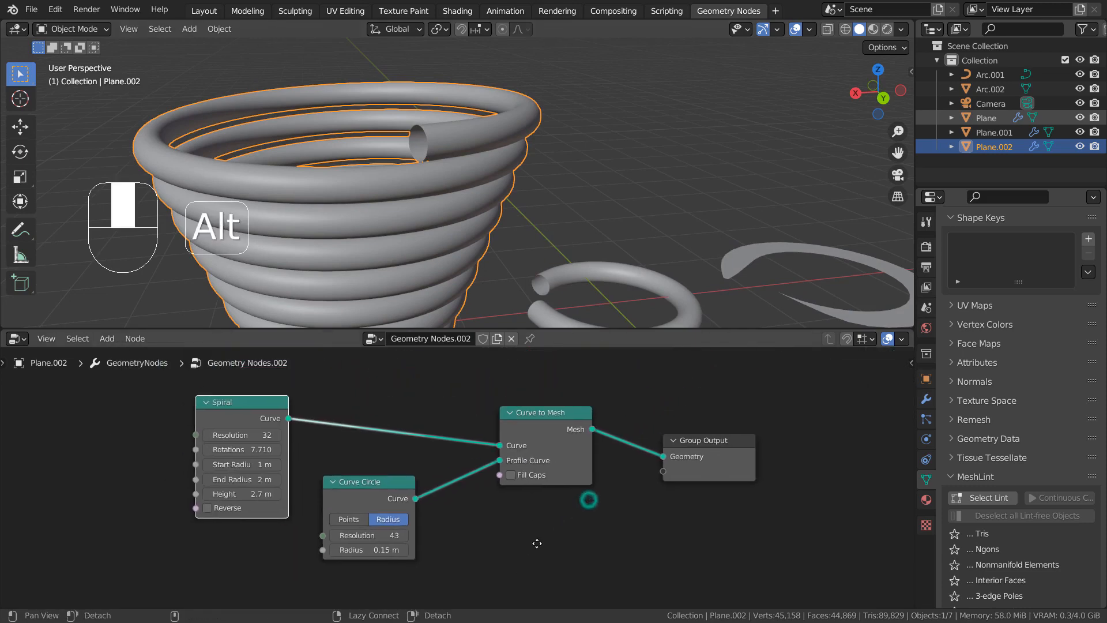
{"action": "key", "text": "ctrl+space"}
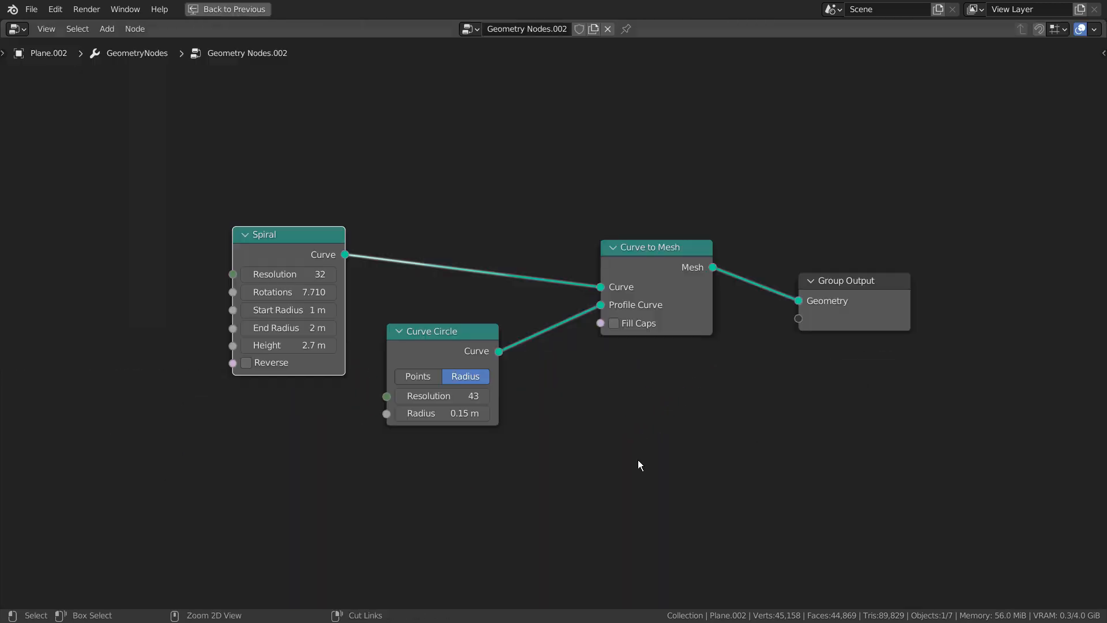
{"action": "key", "text": "ctrl+space"}
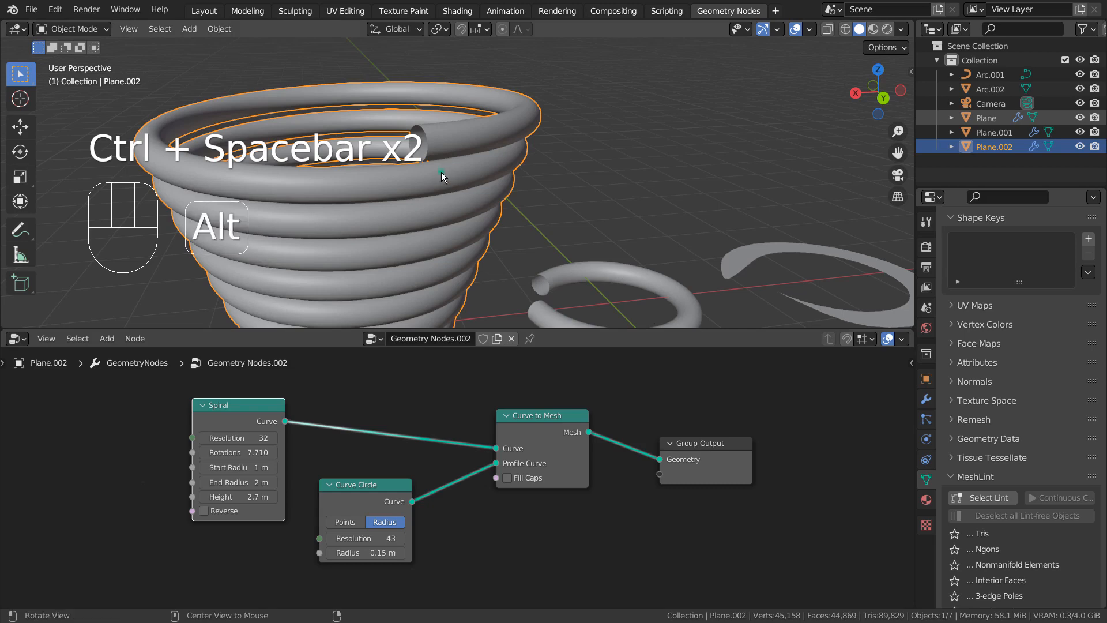
- Select the thin curve-based ring behind the tube ring, align to the top view and add a new Arc curve
{"action": "middle_click_drag", "start_coordinate": [441, 171], "coordinate": [765, 264], "text": "alt"}
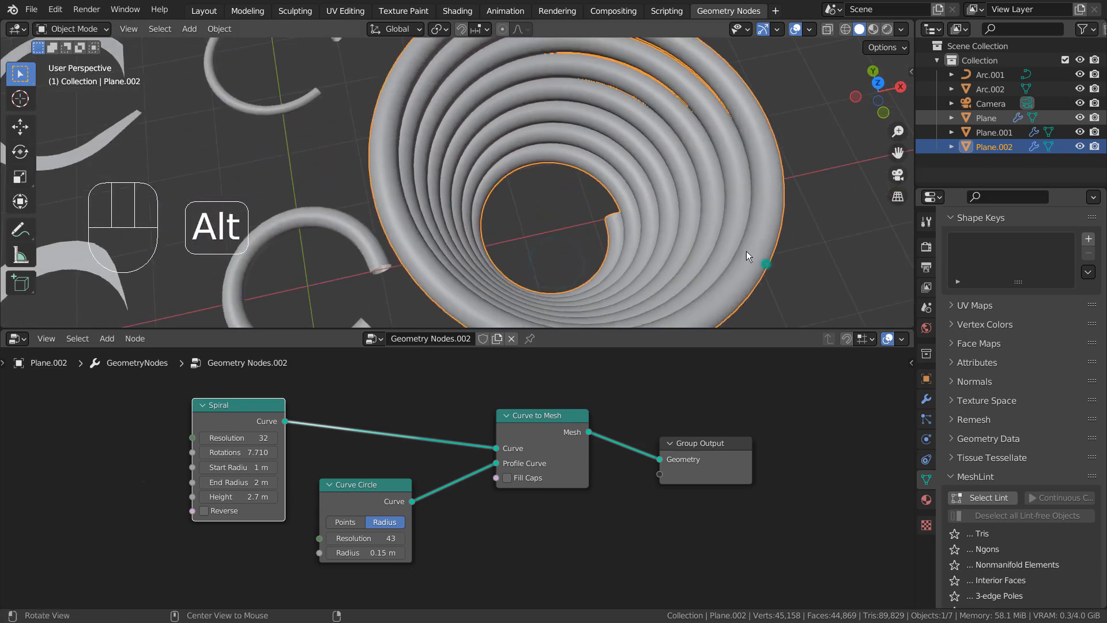
{"action": "middle_click_drag", "start_coordinate": [511, 213], "coordinate": [859, 255], "text": "alt+shift"}
{"action": "middle_click_drag", "start_coordinate": [565, 146], "coordinate": [583, 226], "text": "alt+shift"}
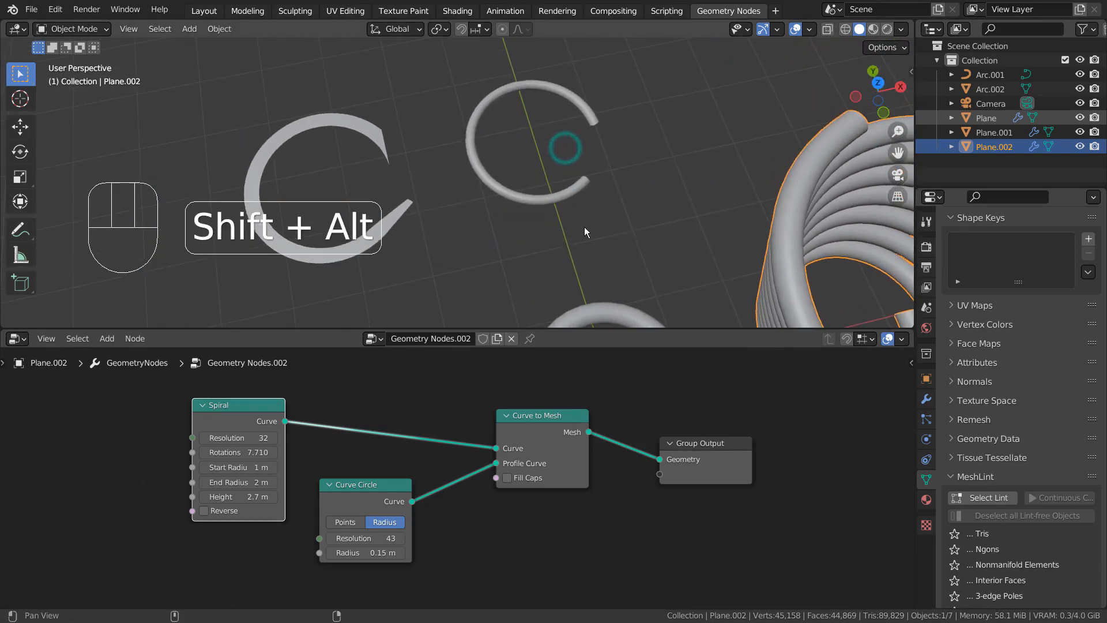
{"action": "left_click", "coordinate": [559, 188]}
{"action": "key", "text": "KP_1"}
{"action": "key", "text": "KP_7"}
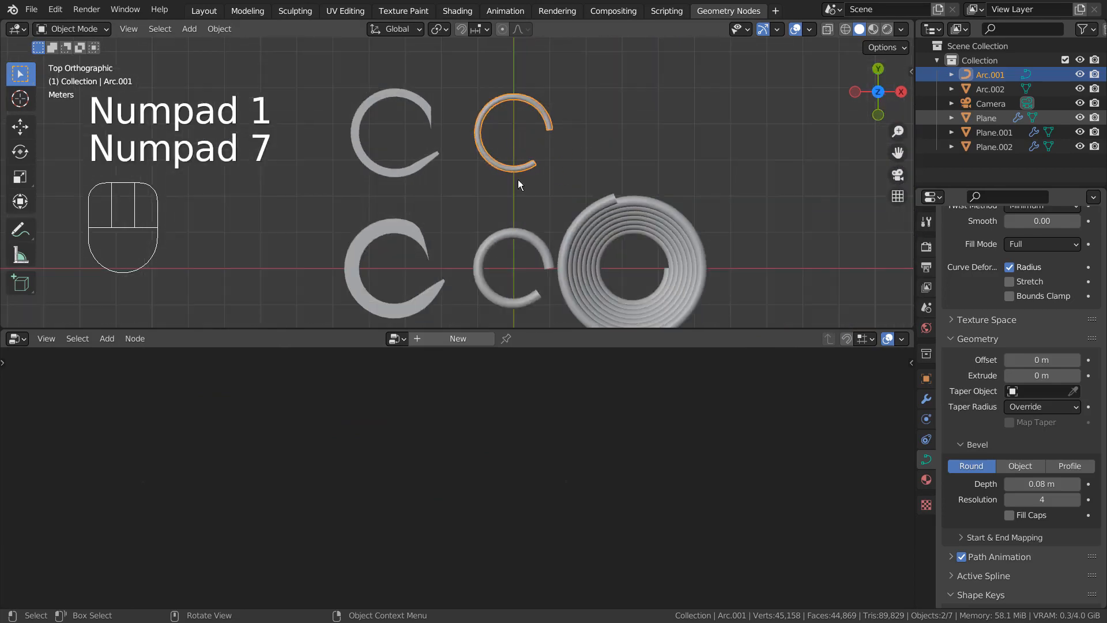
{"action": "key", "text": "shift+a"}
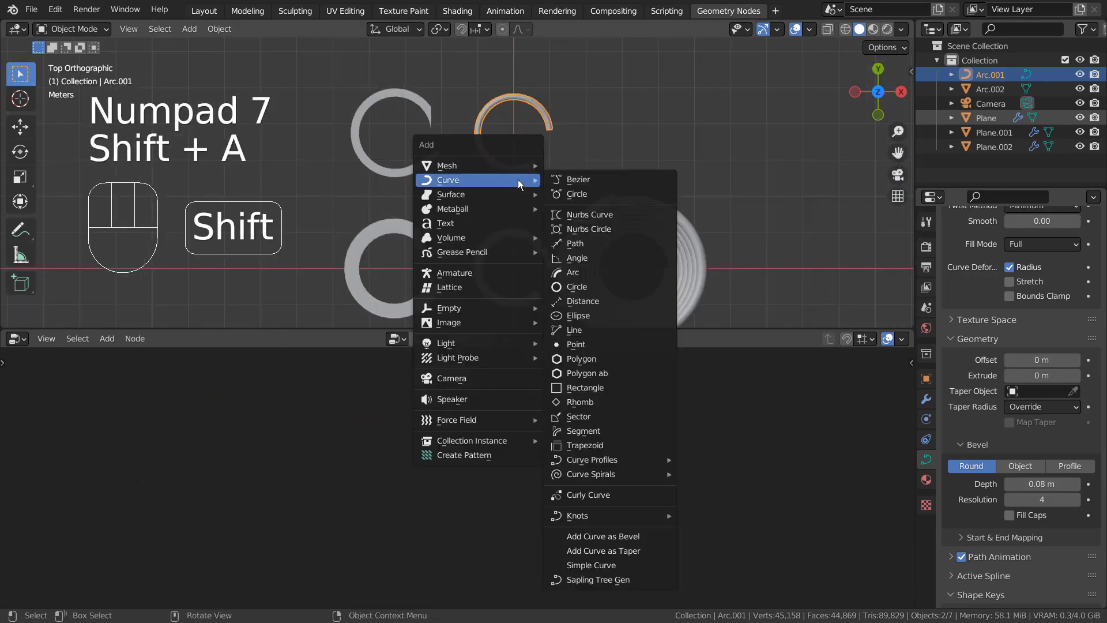
{"action": "left_click", "coordinate": [597, 269]}
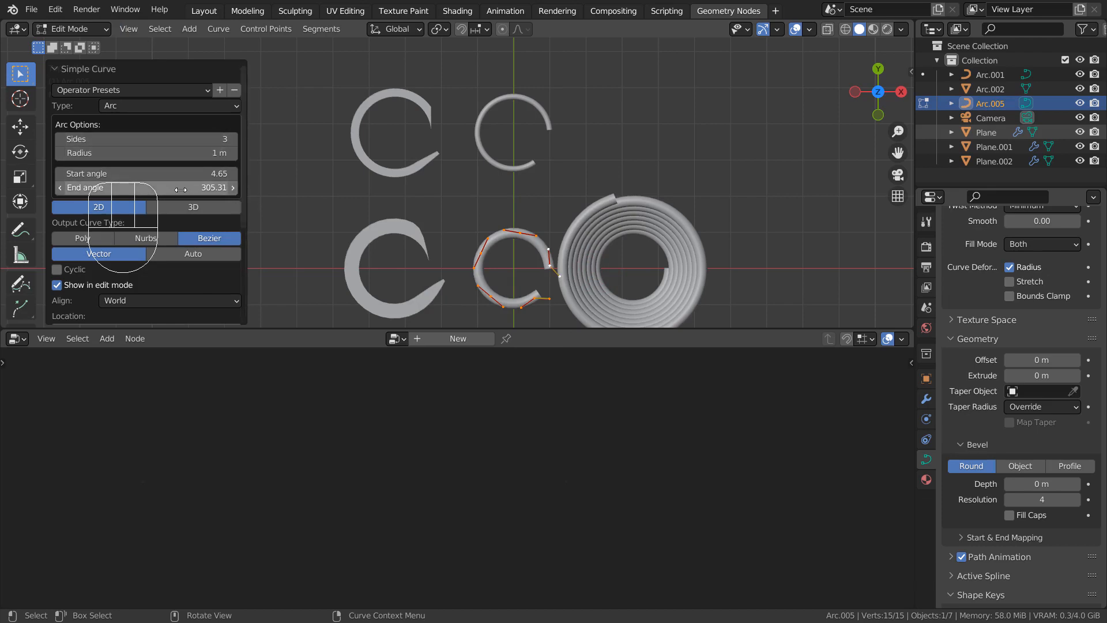
- Set the new arc's end angle to 313.44 and its radius to 0.91 m
{"action": "left_click_drag", "start_coordinate": [181, 189], "coordinate": [134, 191], "text": "shift"}
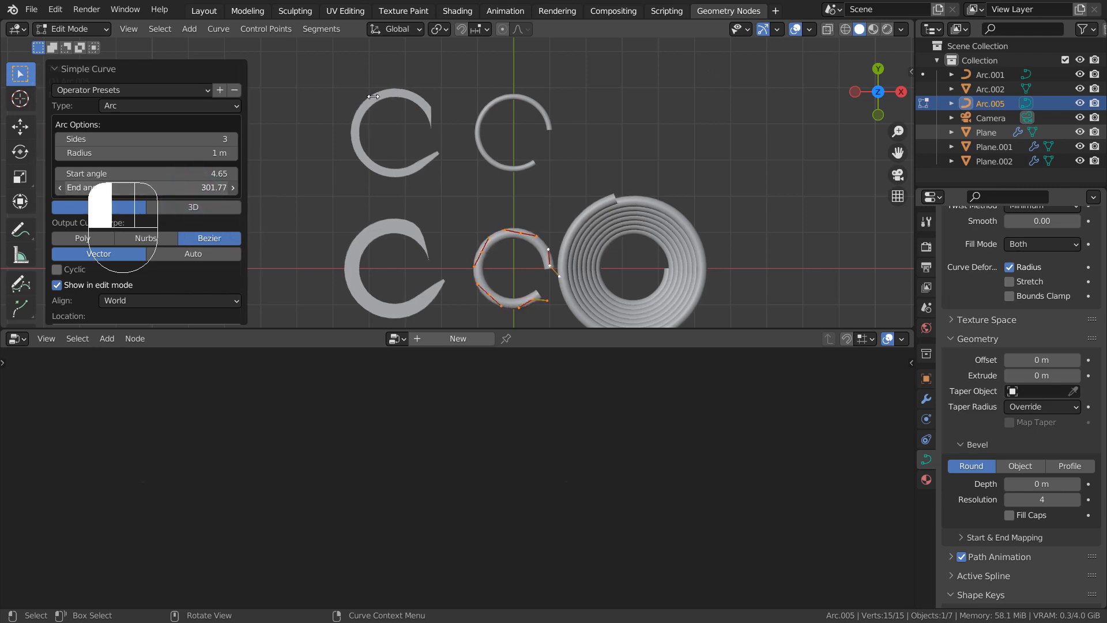
{"action": "left_click_drag", "start_coordinate": [77, 531], "coordinate": [849, 543]}
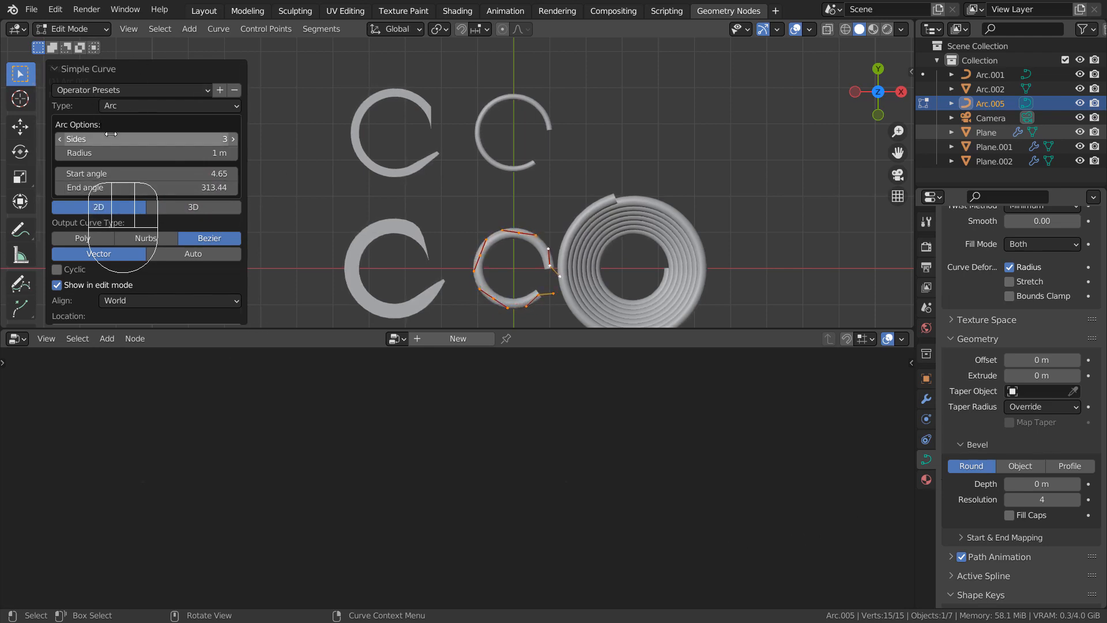
{"action": "left_click_drag", "start_coordinate": [148, 157], "coordinate": [165, 156]}
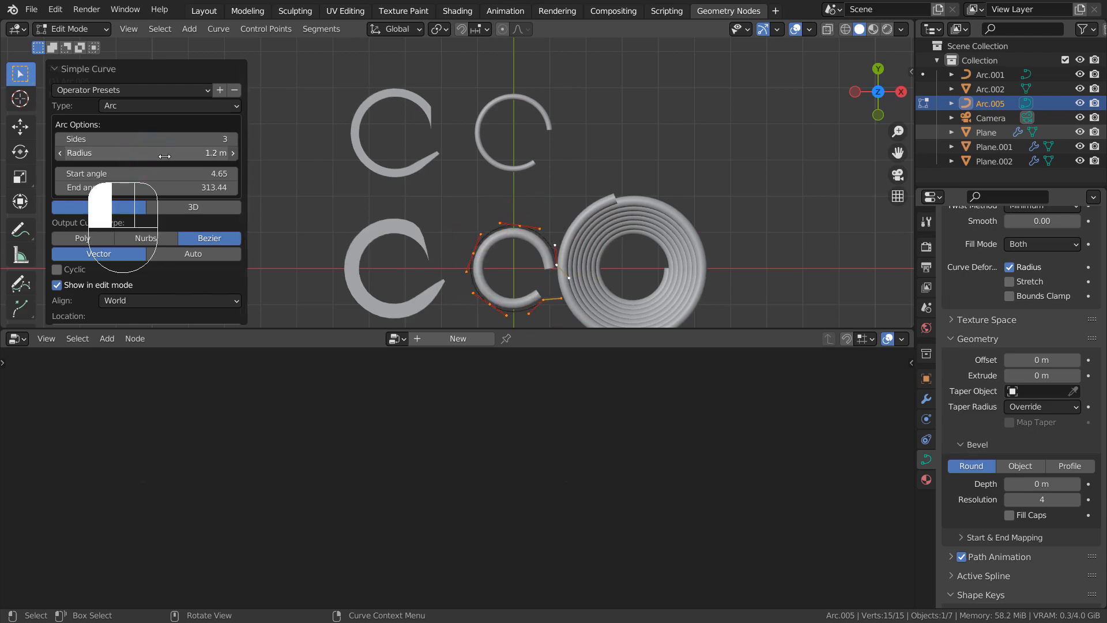
{"action": "left_click_drag", "start_coordinate": [154, 155], "coordinate": [149, 154]}
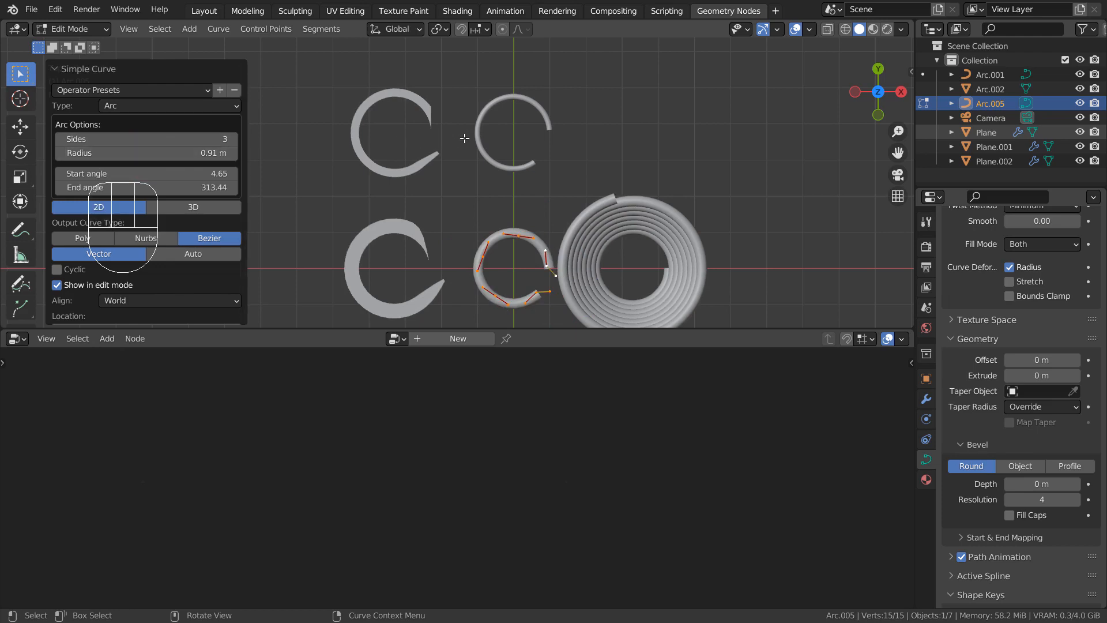
- Duplicate the arc's control points about 7.86 m along the global Y axis
{"action": "key", "text": "shift+d"}
{"action": "key", "text": "y"}
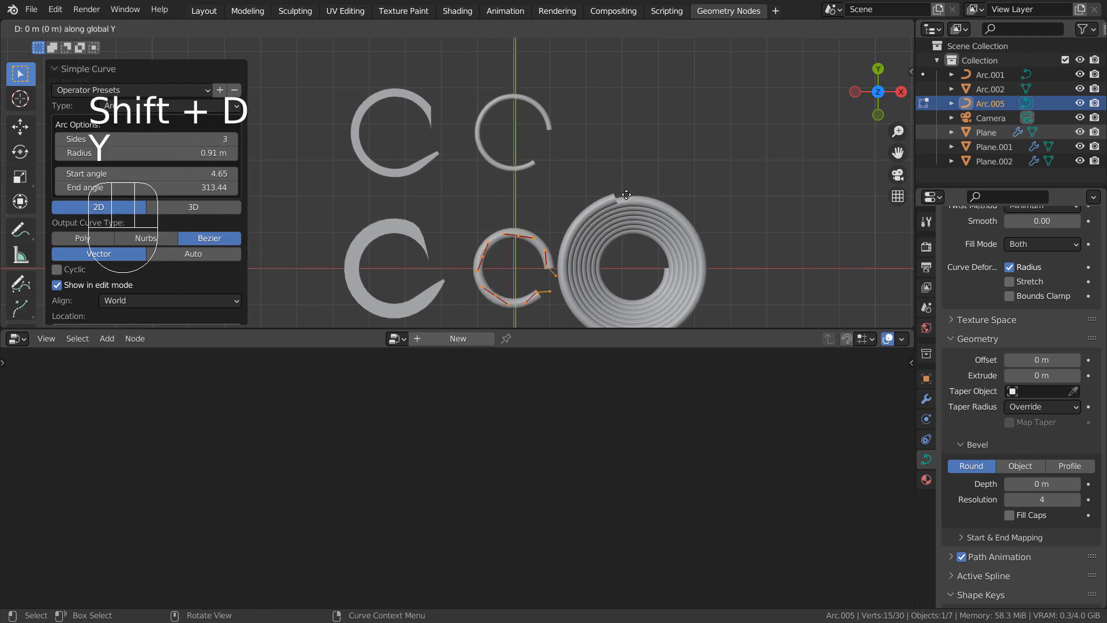
{"action": "left_click", "coordinate": [627, 200]}
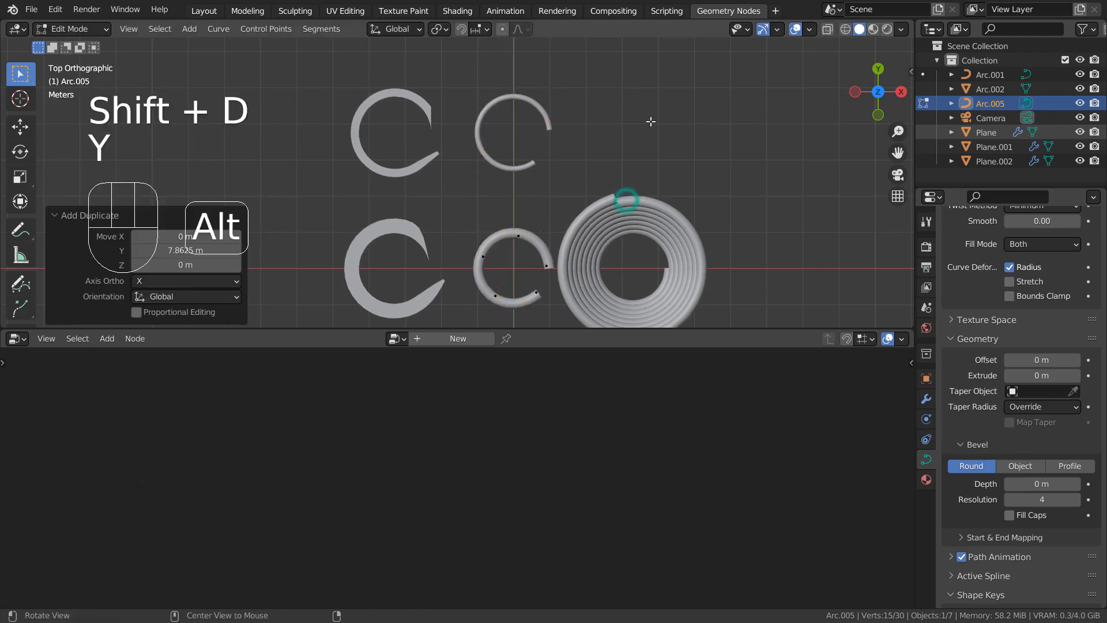
- Switch to the Layout workspace and frame the duplicated arc points
{"action": "left_click_drag", "start_coordinate": [650, 120], "coordinate": [649, 199], "text": "alt"}
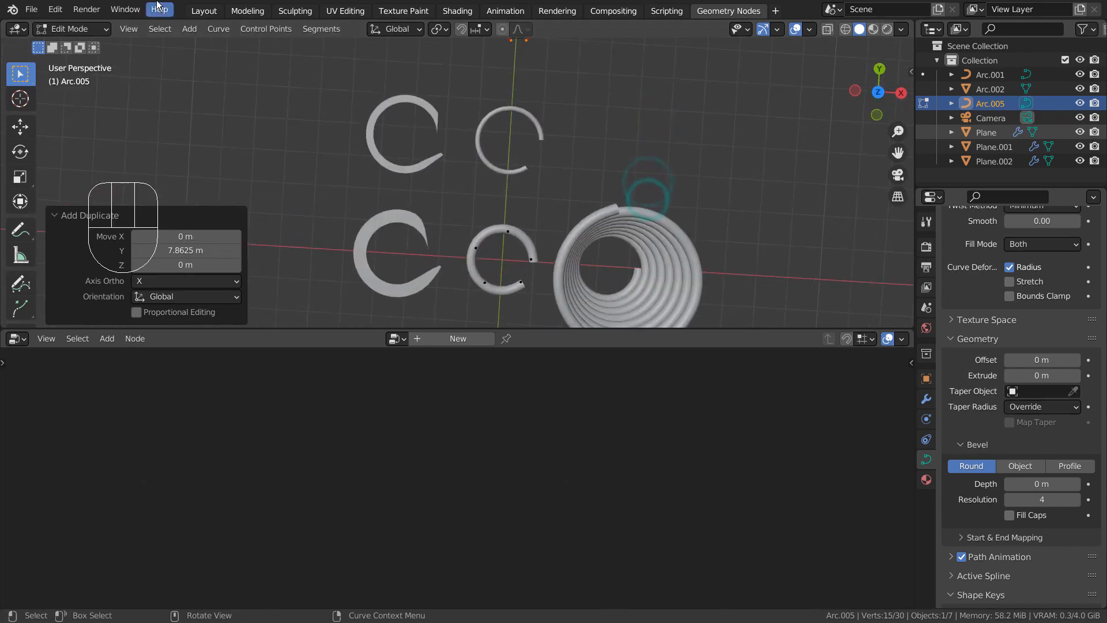
{"action": "left_click", "coordinate": [205, 10]}
{"action": "key", "text": "KP_Decimal"}
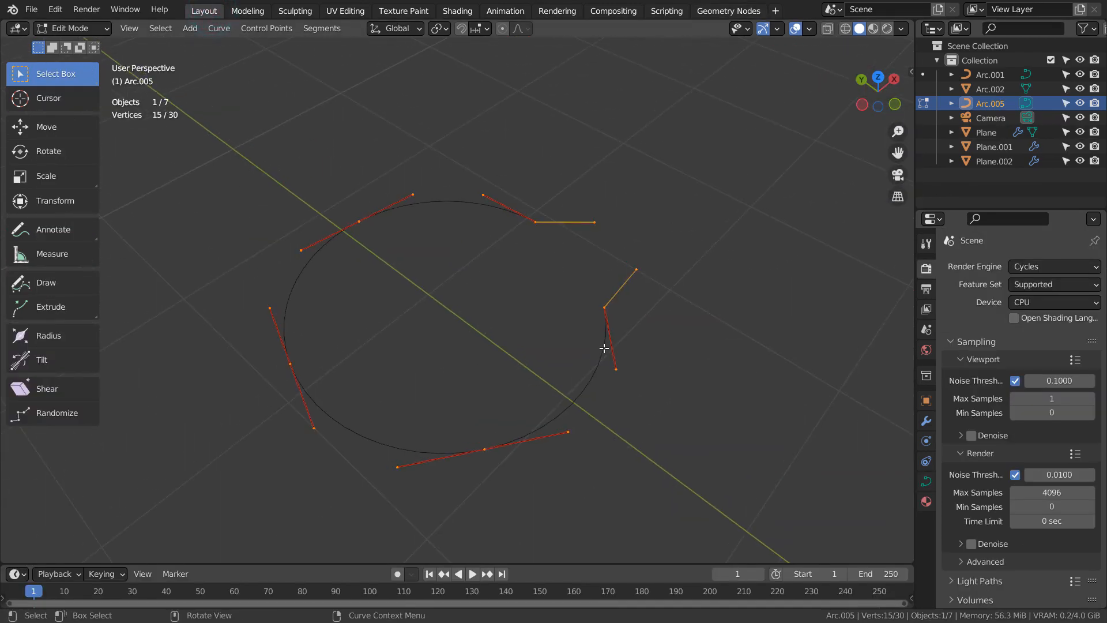
{"action": "left_click_drag", "start_coordinate": [686, 366], "coordinate": [649, 430], "text": "alt"}
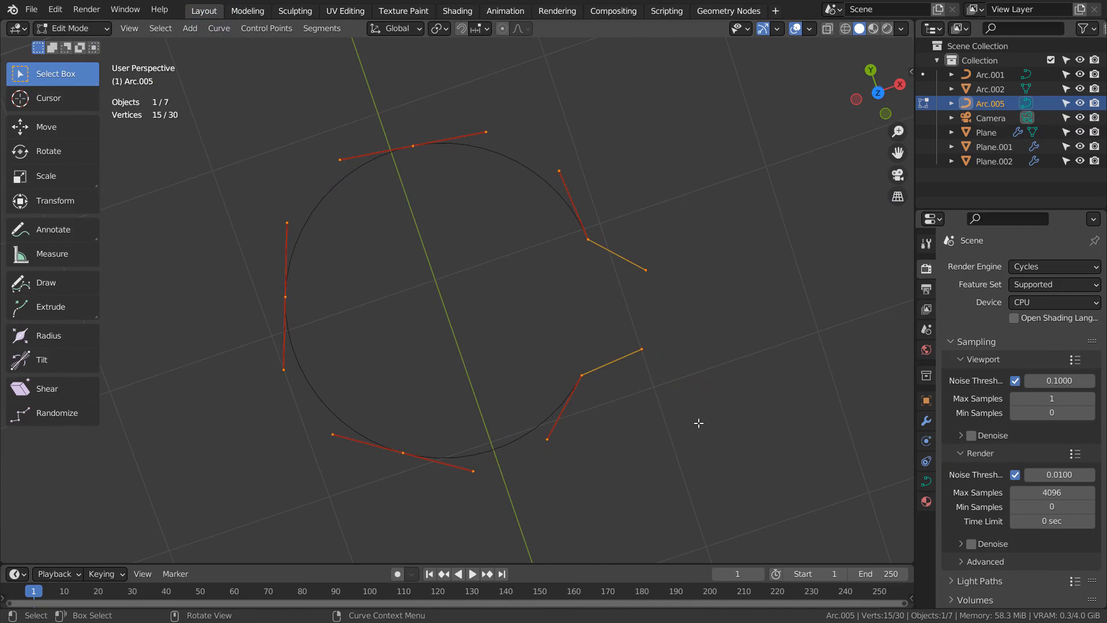
- Keep the arc curve's fill mode at Both and set its round bevel depth to 0.25 m
{"action": "left_click", "coordinate": [927, 479]}
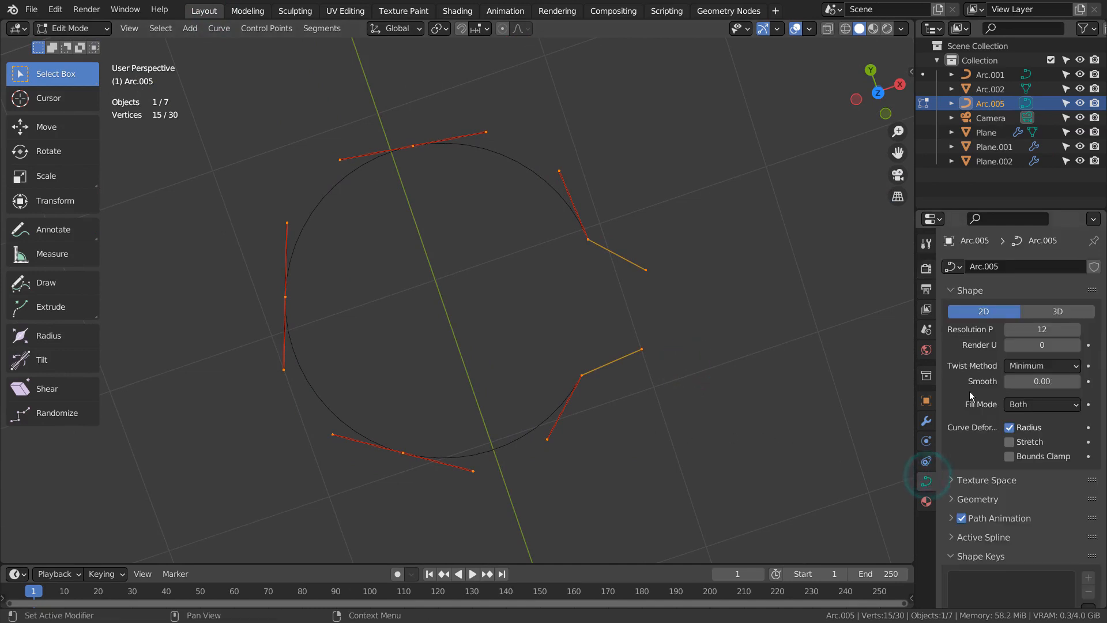
{"action": "scroll", "coordinate": [970, 391], "scroll_direction": "down", "scroll_amount": 2}
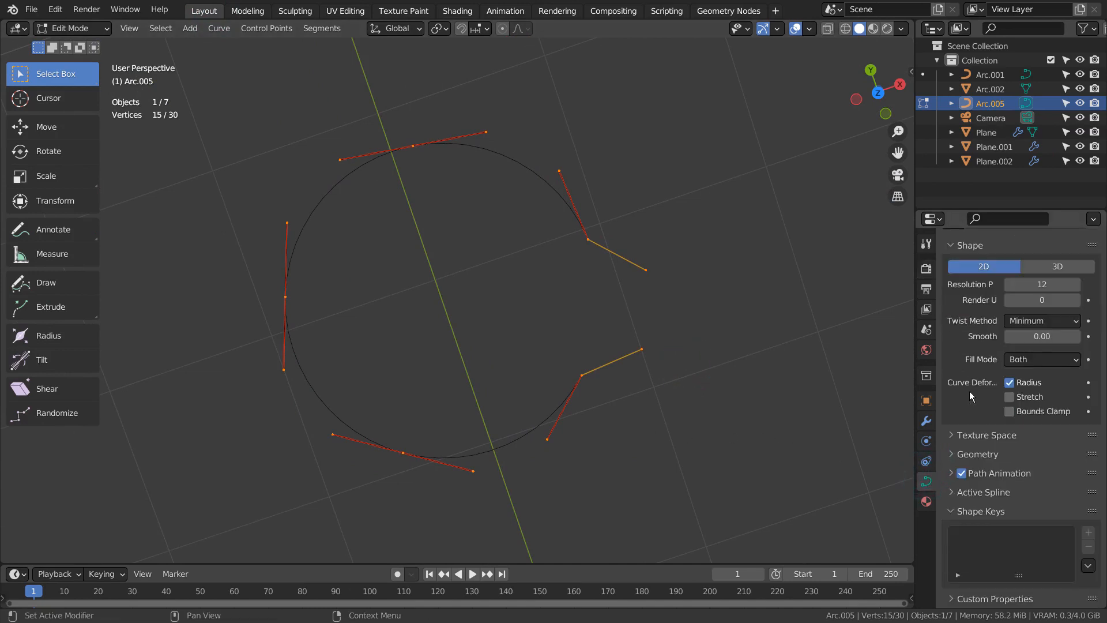
{"action": "left_click", "coordinate": [1032, 362]}
{"action": "left_click", "coordinate": [1058, 361]}
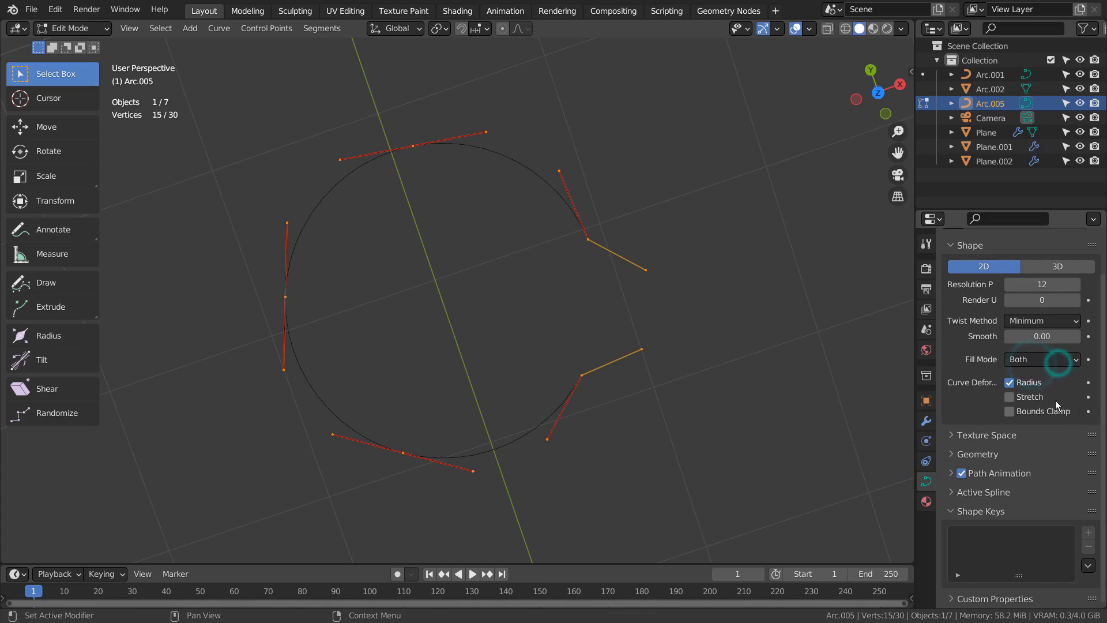
{"action": "left_click", "coordinate": [969, 455]}
{"action": "scroll", "coordinate": [1017, 497], "scroll_direction": "down", "scroll_amount": 8}
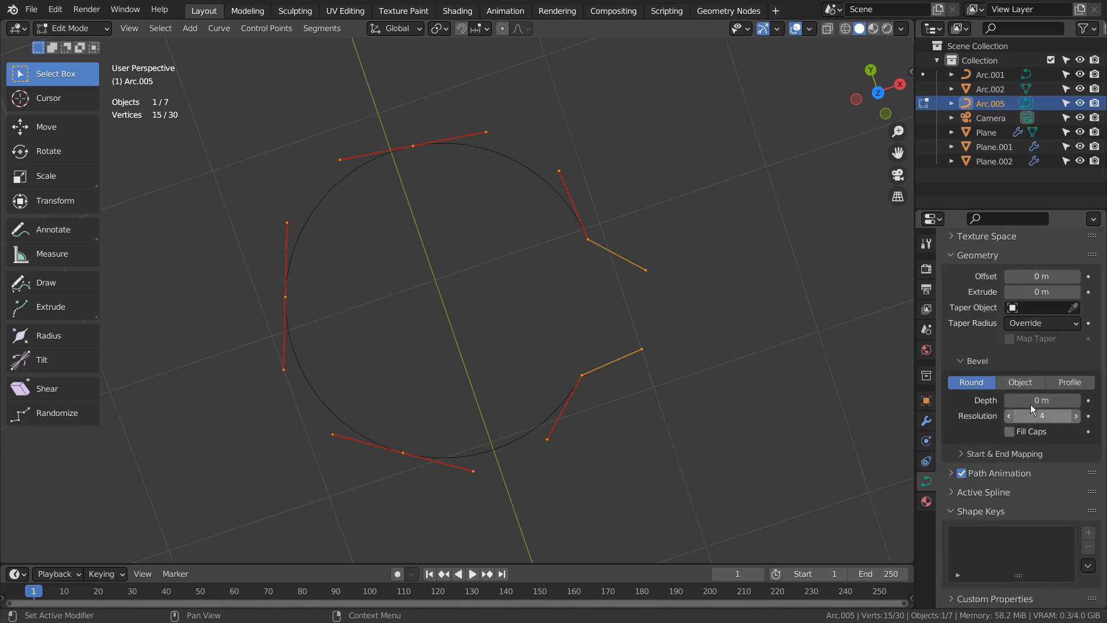
{"action": "left_click_drag", "start_coordinate": [1031, 400], "coordinate": [1058, 400]}
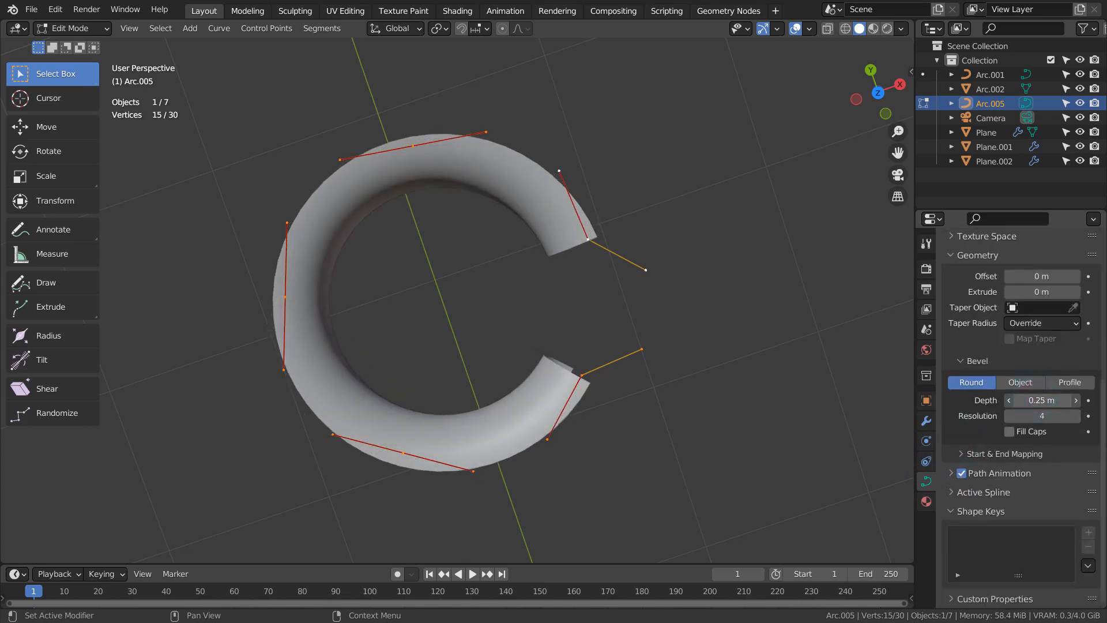
- Change the arc curve's shape to 3D and set its fill mode to Full
{"action": "middle_click_drag", "start_coordinate": [718, 442], "coordinate": [725, 346]}
{"action": "scroll", "coordinate": [1050, 349], "scroll_direction": "up", "scroll_amount": 10}
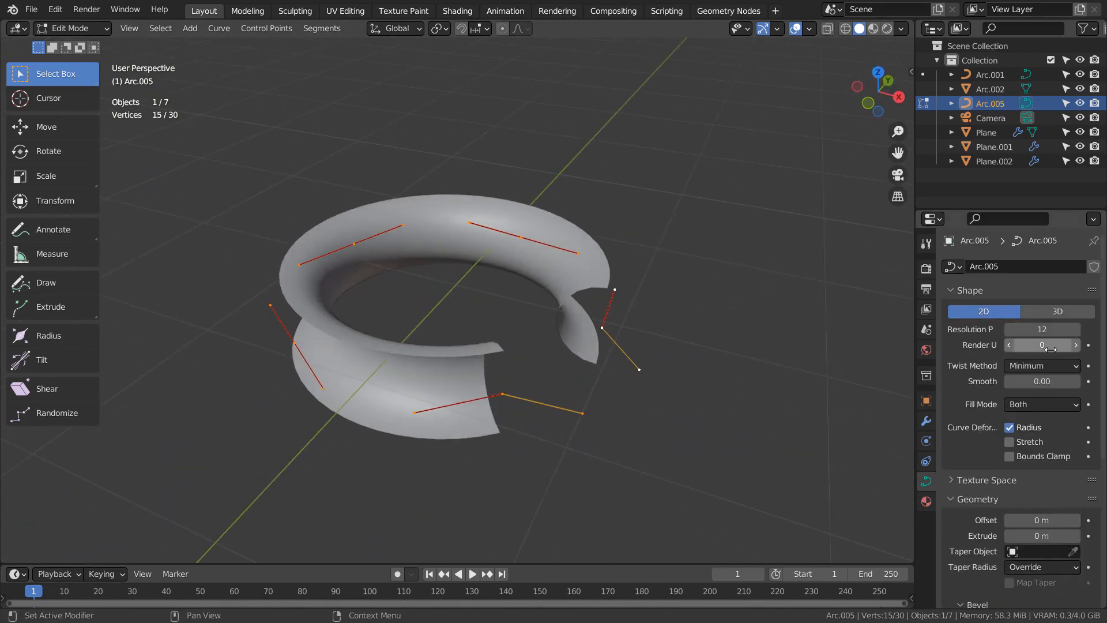
{"action": "left_click", "coordinate": [1058, 310]}
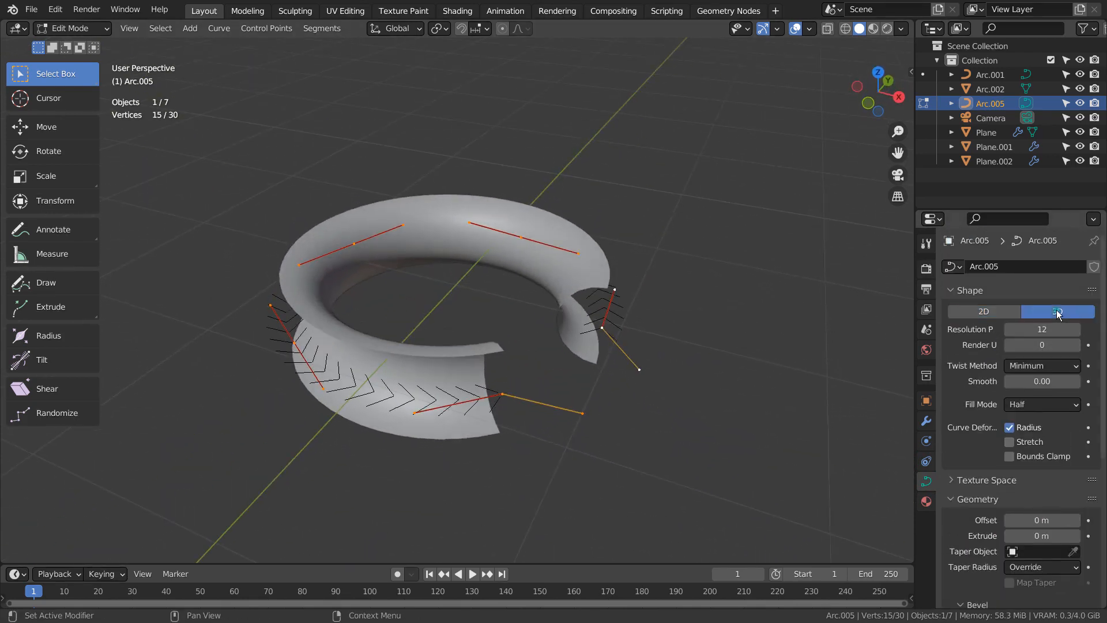
{"action": "left_click", "coordinate": [1048, 407]}
{"action": "left_click", "coordinate": [1044, 469]}
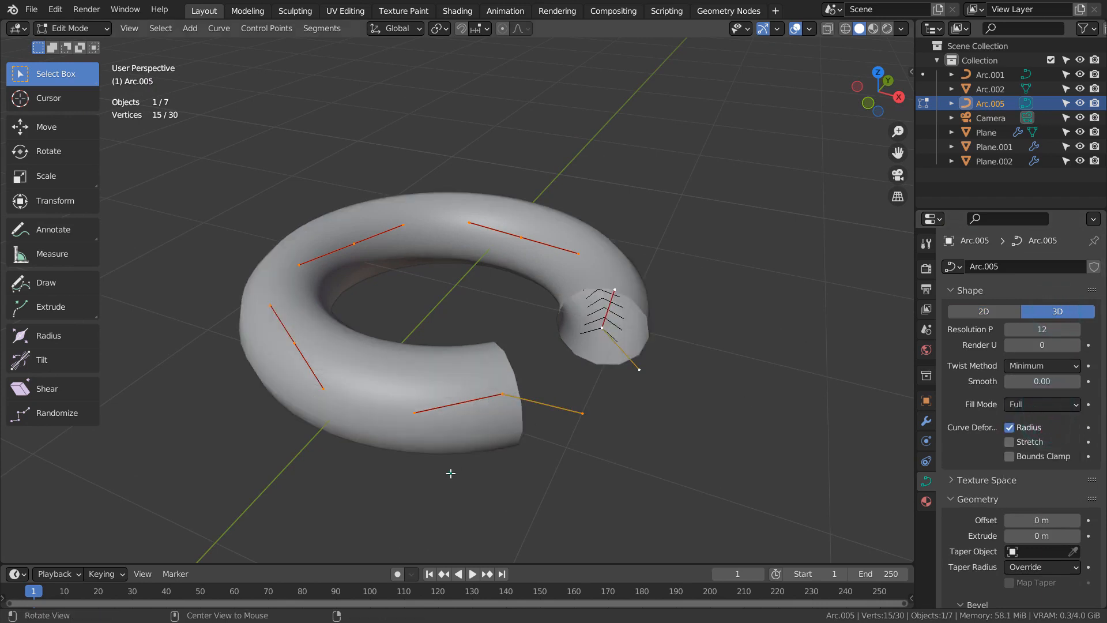
- Set the arc curve's bevel depth to 0.177 m and its bevel resolution to 0
{"action": "mouse_move", "coordinate": [451, 473]}
{"action": "middle_mouse_down"}
{"action": "mouse_move", "coordinate": [573, 465]}
{"action": "mouse_move", "coordinate": [755, 396]}
{"action": "mouse_move", "coordinate": [660, 430]}
{"action": "mouse_move", "coordinate": [637, 457]}
{"action": "mouse_move", "coordinate": [524, 504]}
{"action": "mouse_move", "coordinate": [356, 486]}
{"action": "mouse_move", "coordinate": [314, 415]}
{"action": "mouse_move", "coordinate": [440, 385]}
{"action": "mouse_move", "coordinate": [469, 434]}
{"action": "mouse_move", "coordinate": [436, 468]}
{"action": "middle_mouse_up"}
{"action": "scroll", "coordinate": [1048, 539], "scroll_direction": "down", "scroll_amount": 5}
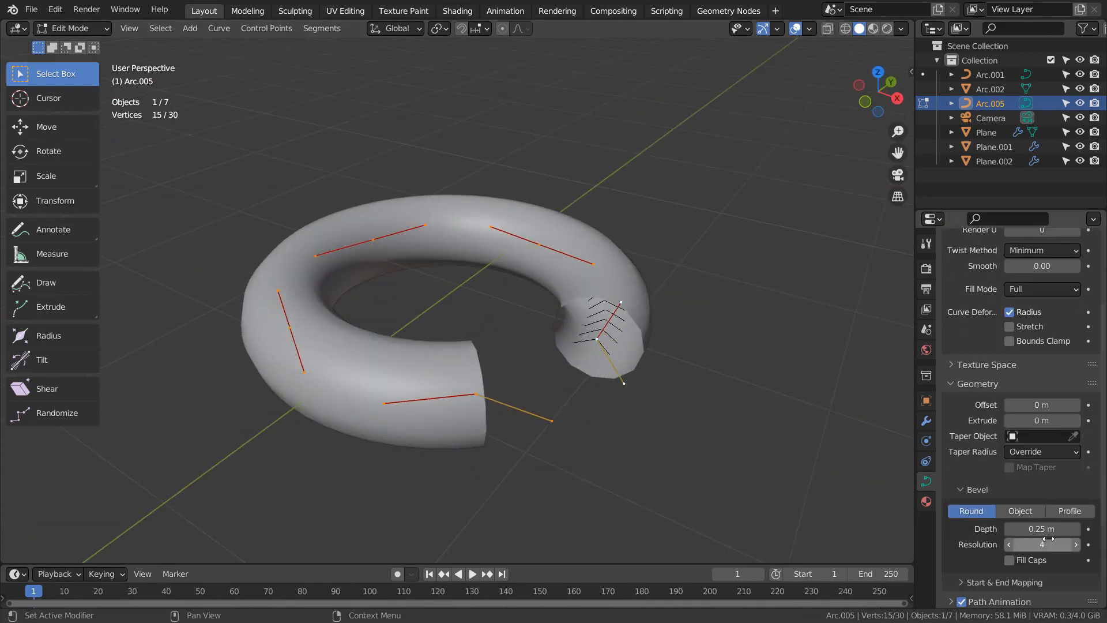
{"action": "left_click_drag", "start_coordinate": [1048, 528], "coordinate": [1029, 544]}
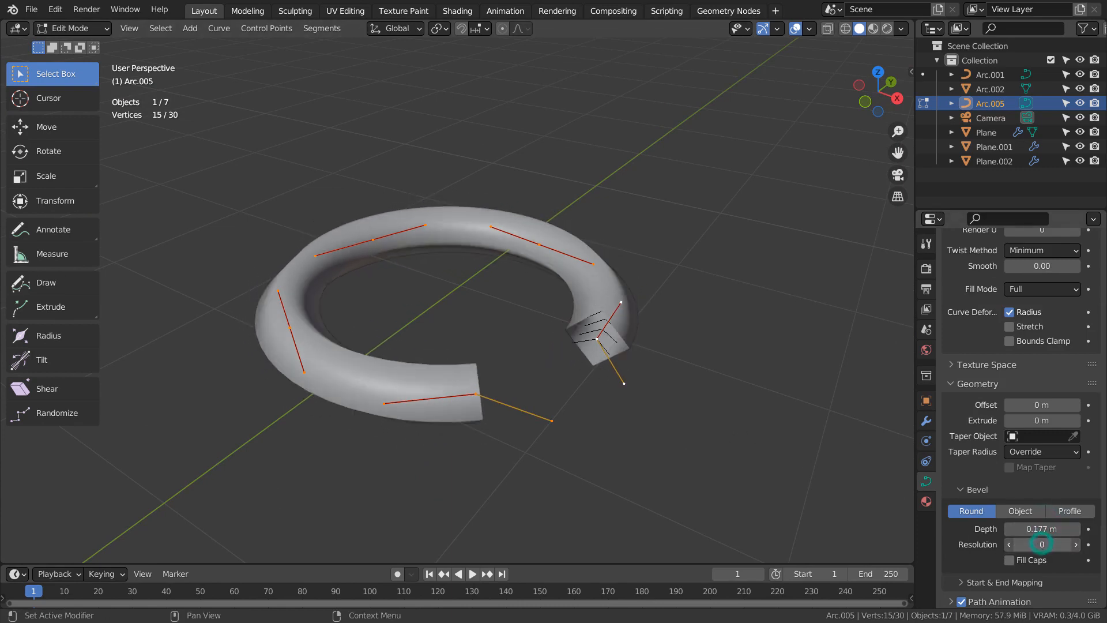
- Duplicate the selected arc points in the top view and place the copy beside the original in the negative X direction
{"action": "middle_click_drag", "start_coordinate": [773, 447], "coordinate": [811, 435]}
{"action": "scroll", "coordinate": [781, 431], "scroll_direction": "down", "scroll_amount": 3}
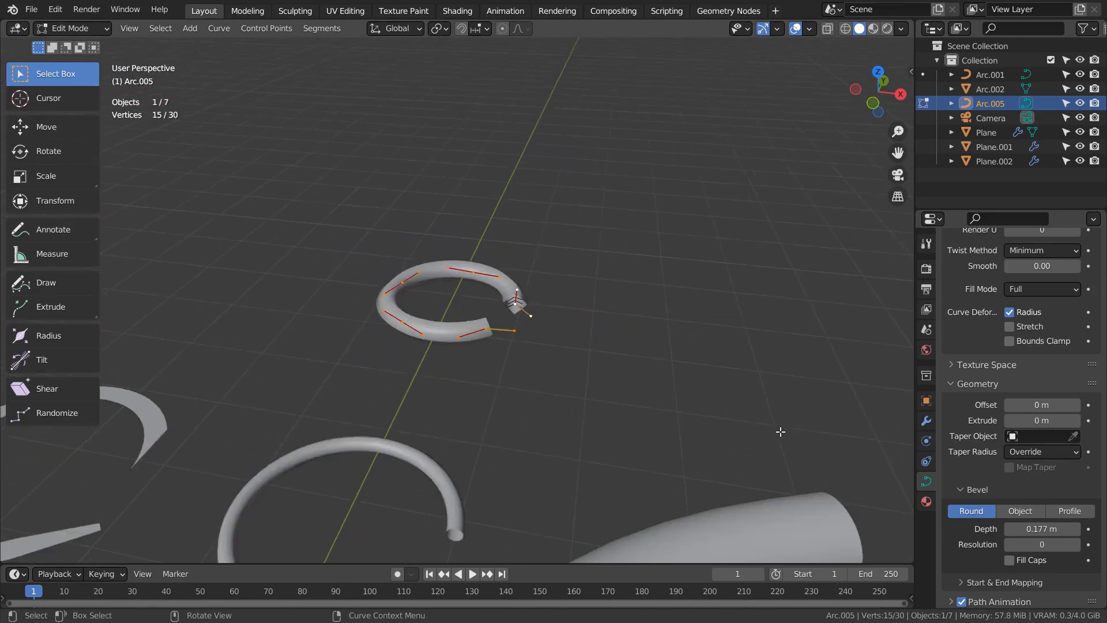
{"action": "scroll", "coordinate": [780, 431], "scroll_direction": "down", "scroll_amount": 3}
{"action": "key", "text": "KP_7"}
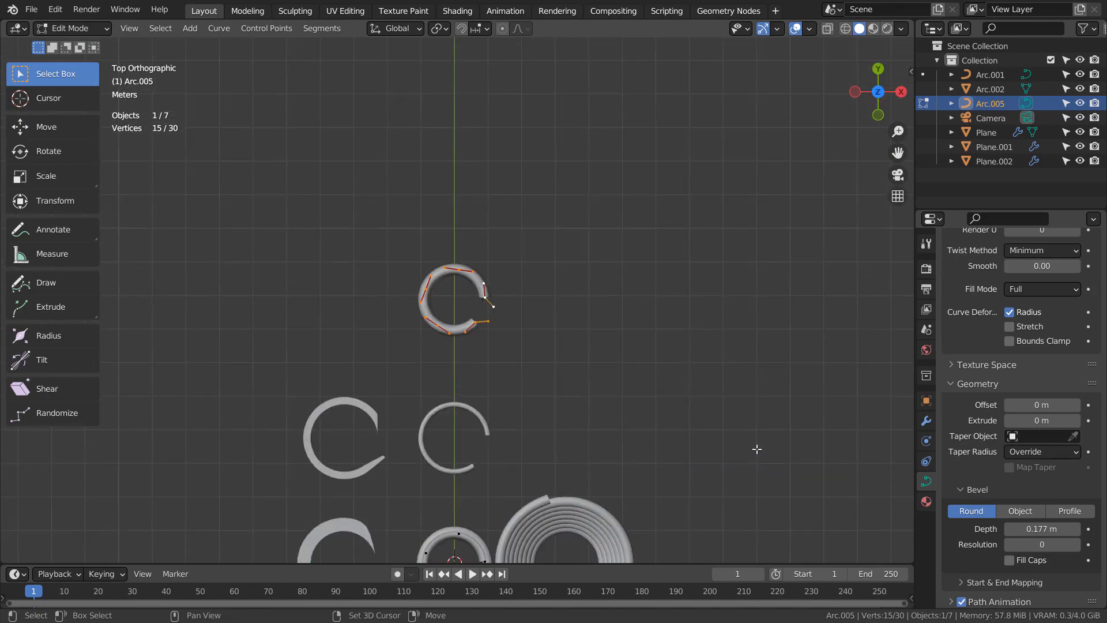
{"action": "key", "text": "shift+d"}
{"action": "left_click", "coordinate": [651, 449]}
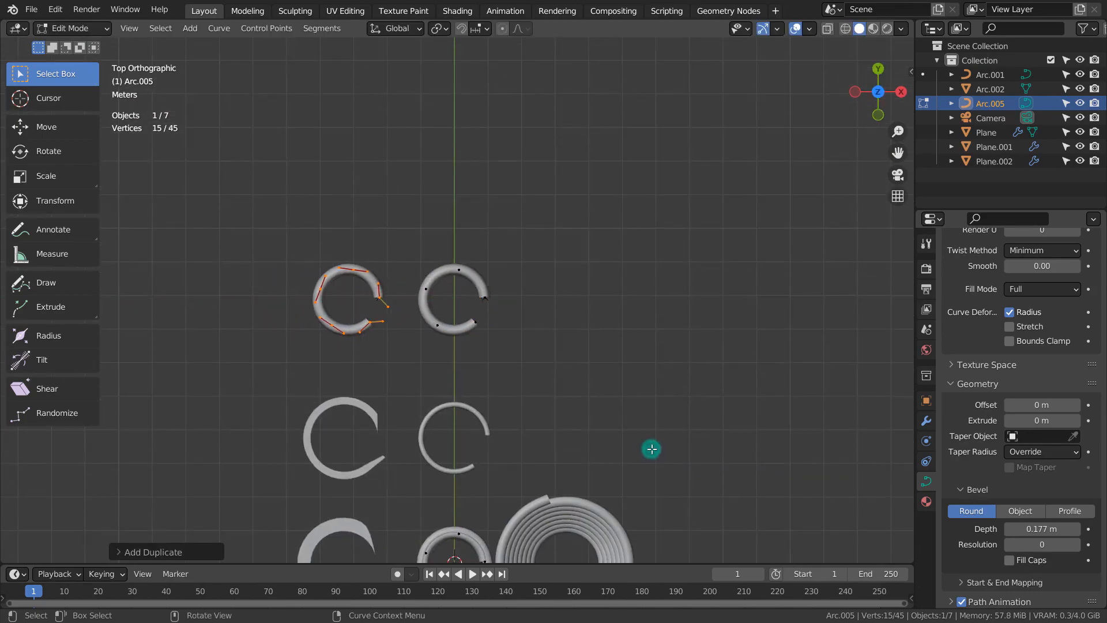
{"action": "middle_click_drag", "start_coordinate": [652, 448], "coordinate": [495, 433]}
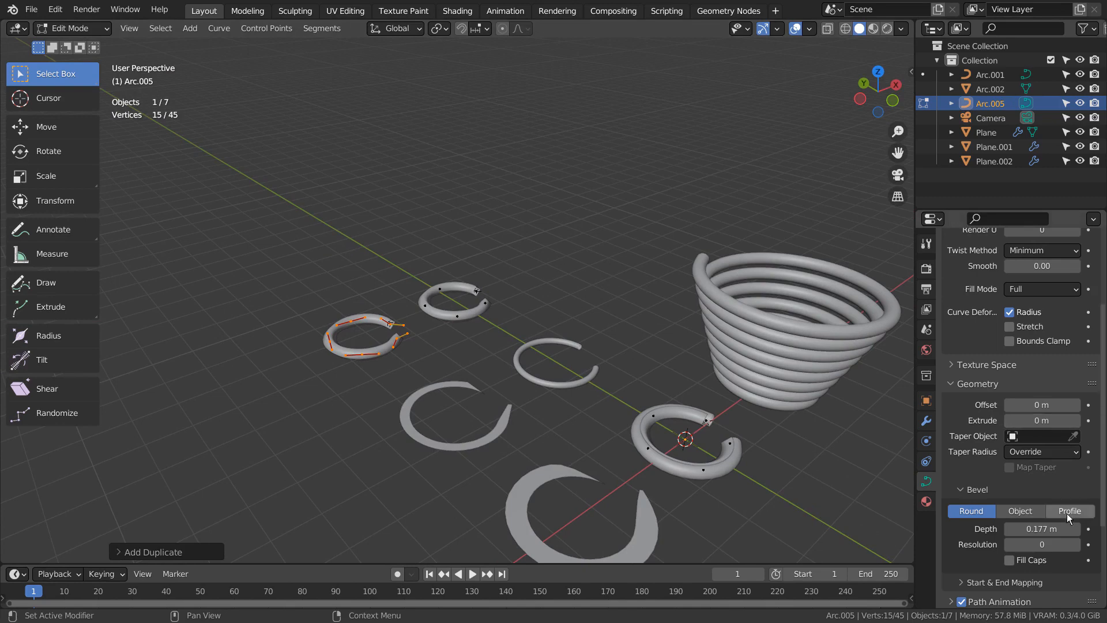
- Set the arc curve's round bevel depth to 0 m
{"action": "left_click", "coordinate": [1051, 527]}
{"action": "type", "text": "0"}
{"action": "key", "text": "Return"}
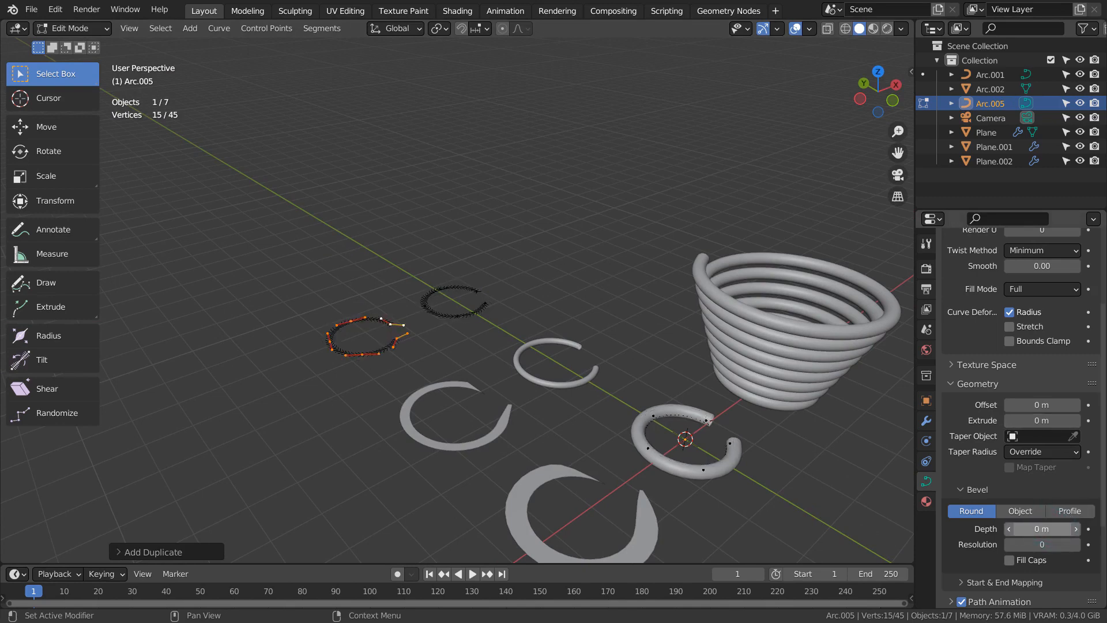
- Undo the duplication of the arc points and return to Object Mode
{"action": "scroll", "coordinate": [1071, 386], "scroll_direction": "up", "scroll_amount": 5}
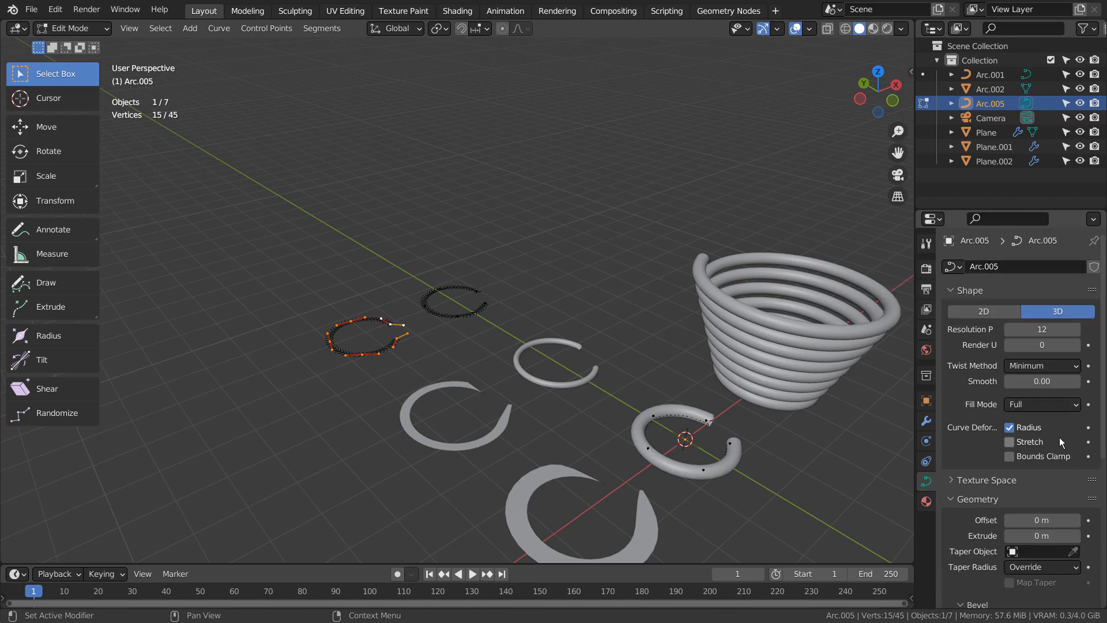
{"action": "scroll", "coordinate": [1048, 486], "scroll_direction": "down", "scroll_amount": 5}
{"action": "key", "text": "ctrl+z"}
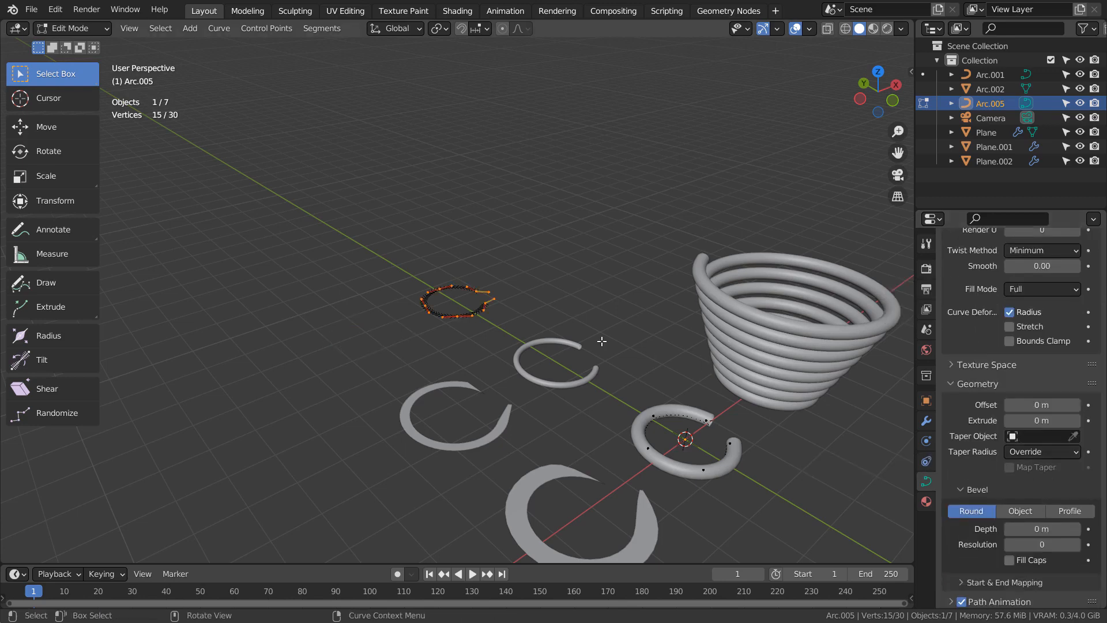
{"action": "key", "text": "Tab"}
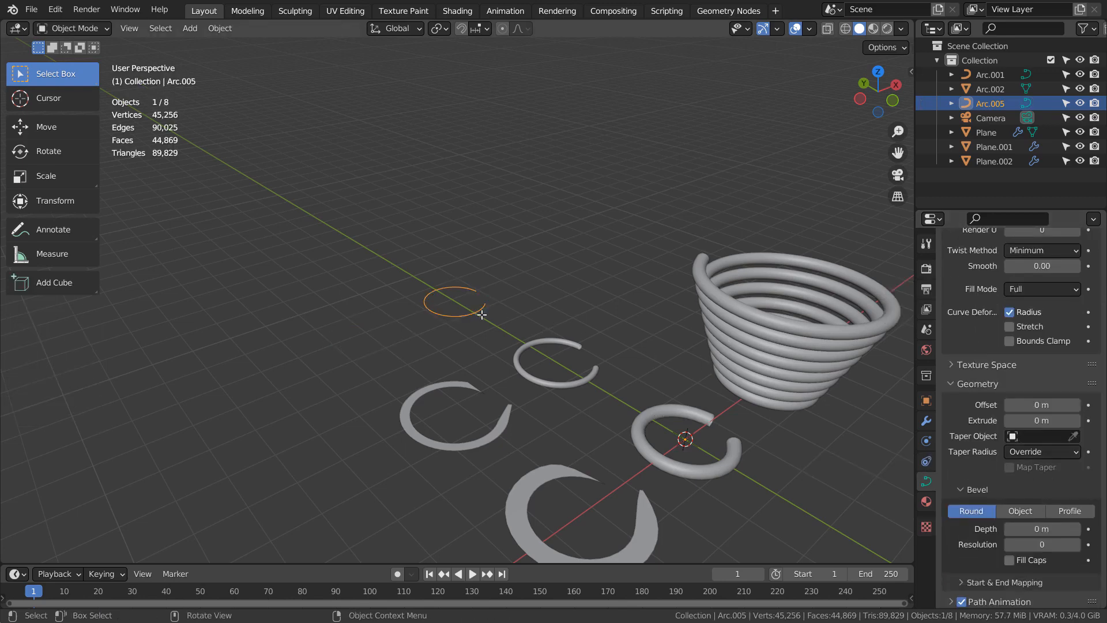
- Duplicate the bare arc curve as an object in the top view, placing the copy beside it along the negative X axis
{"action": "key", "text": "KP_7"}
{"action": "key", "text": "shift+d"}
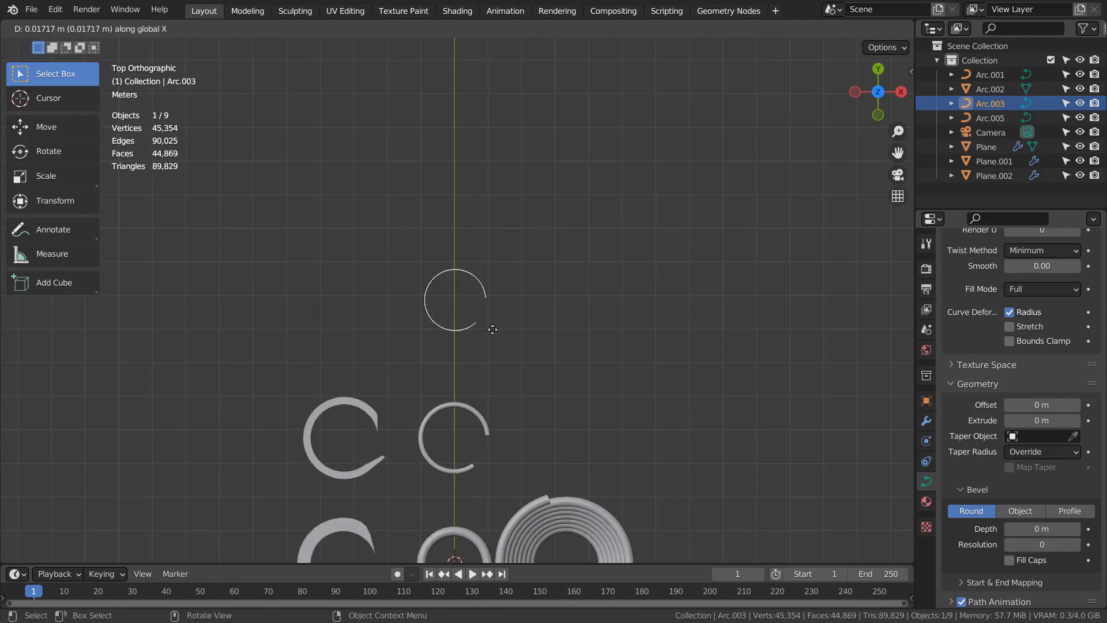
{"action": "left_click", "coordinate": [400, 329]}
{"action": "key", "text": "ctrl+z"}
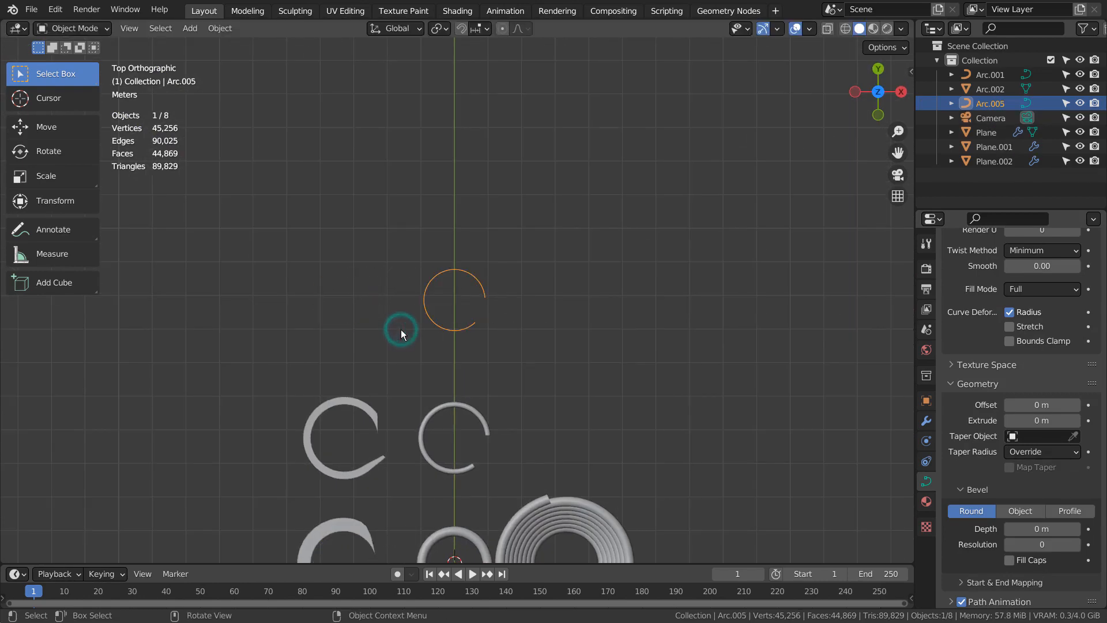
{"action": "key", "text": "shift+d"}
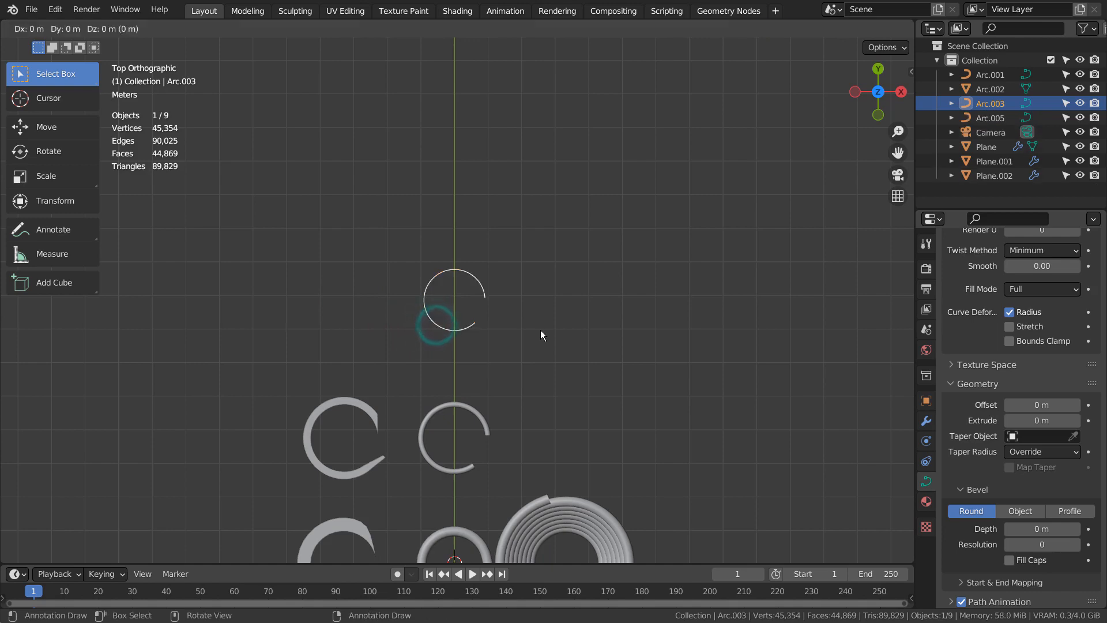
{"action": "left_click", "coordinate": [424, 333]}
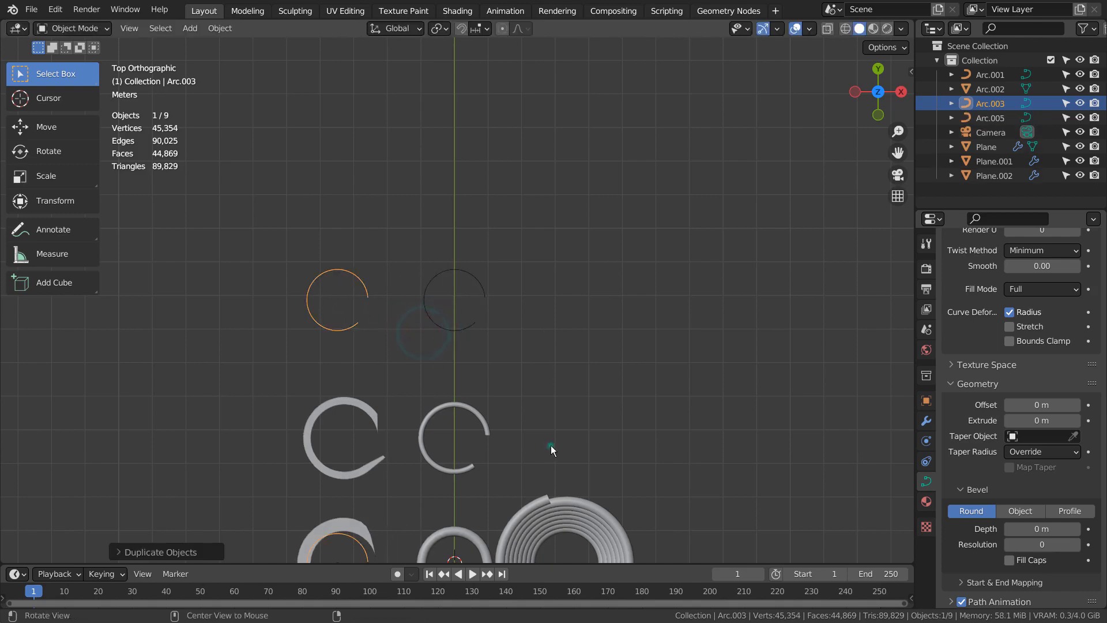
- Switch the viewport to wireframe shading and clear the selection
{"action": "middle_click_drag", "start_coordinate": [551, 445], "coordinate": [656, 316]}
{"action": "key", "text": "shift+z"}
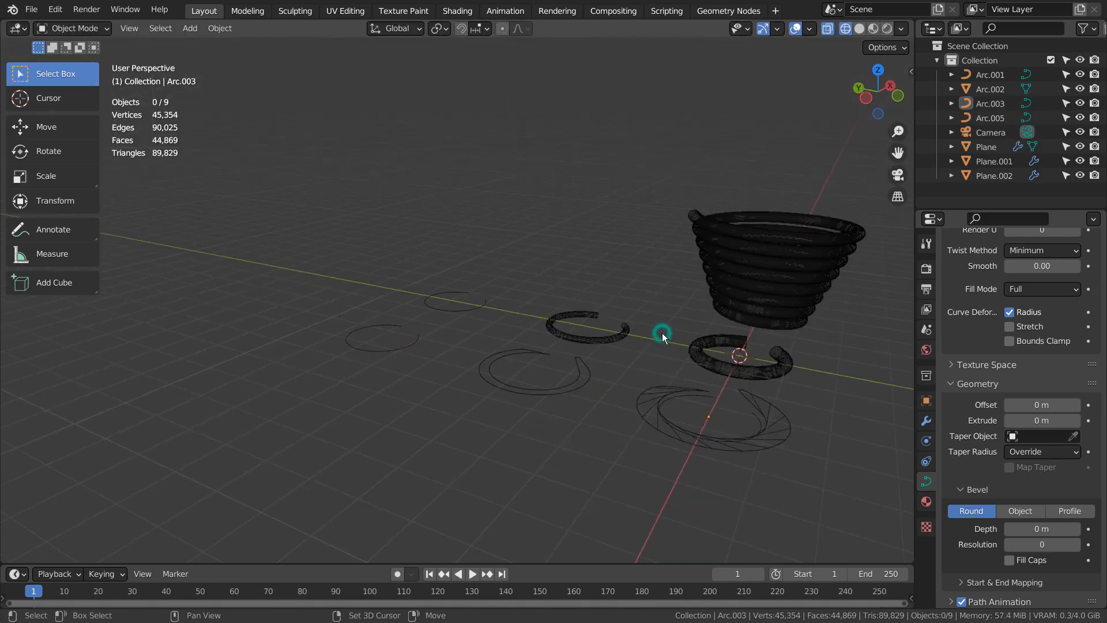
{"action": "left_click", "coordinate": [663, 334]}
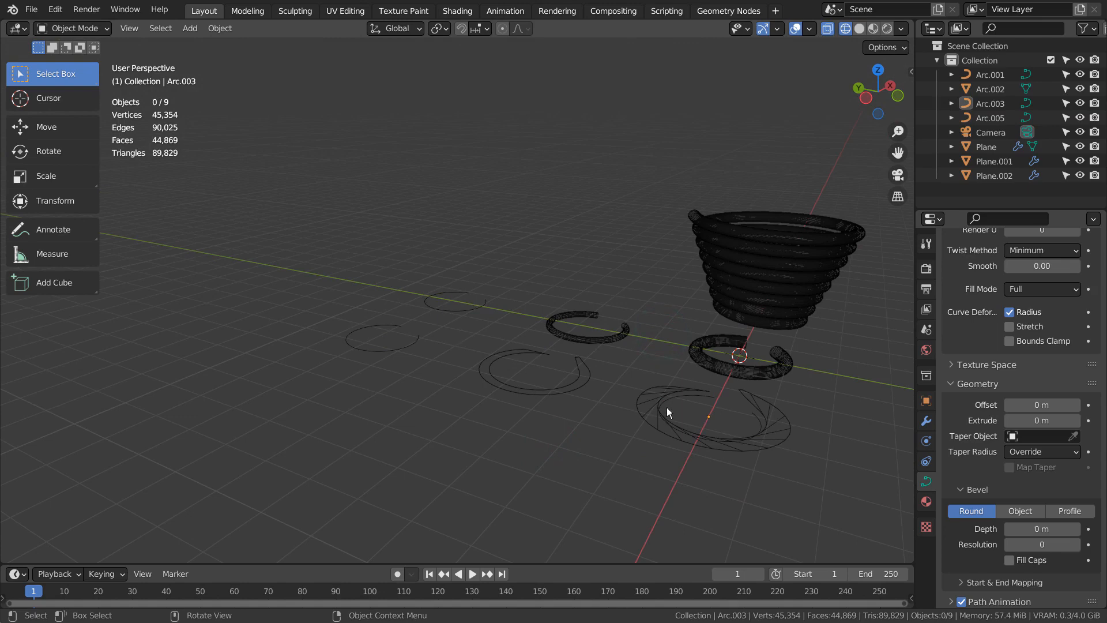
- Remove the duplicated arc object and select the original bare arc
{"action": "key", "text": "ctrl+z"}
{"action": "key", "text": "x"}
{"action": "left_click", "coordinate": [687, 395]}
{"action": "left_click", "coordinate": [479, 303]}
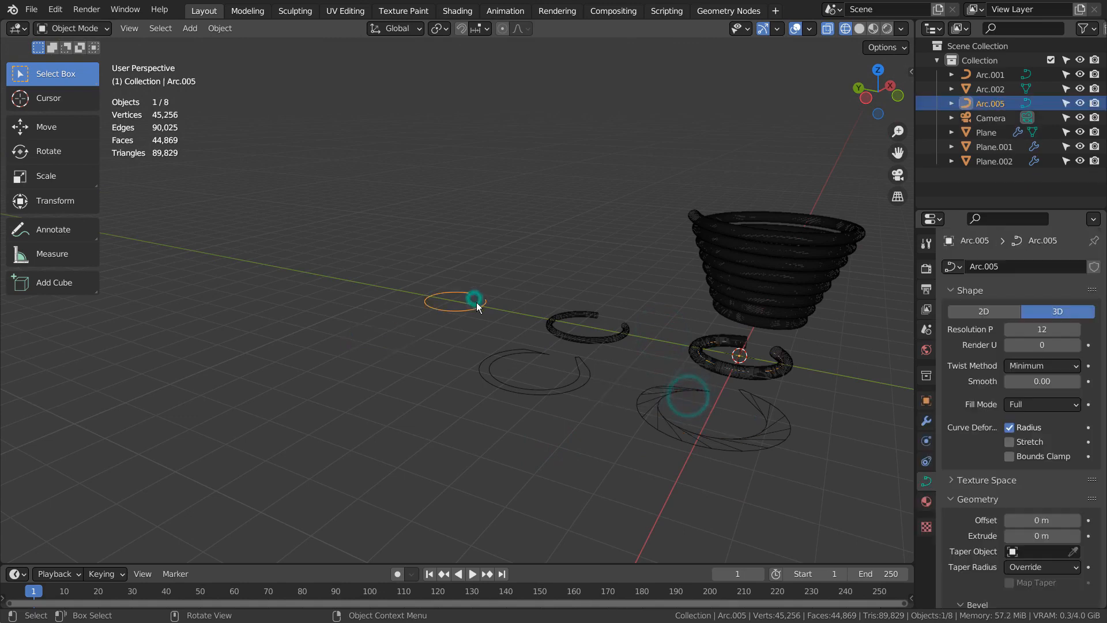
- Try duplicating the bare arc about -6.3 m along X, delete the copy and reselect the original
{"action": "key", "text": "shift+d"}
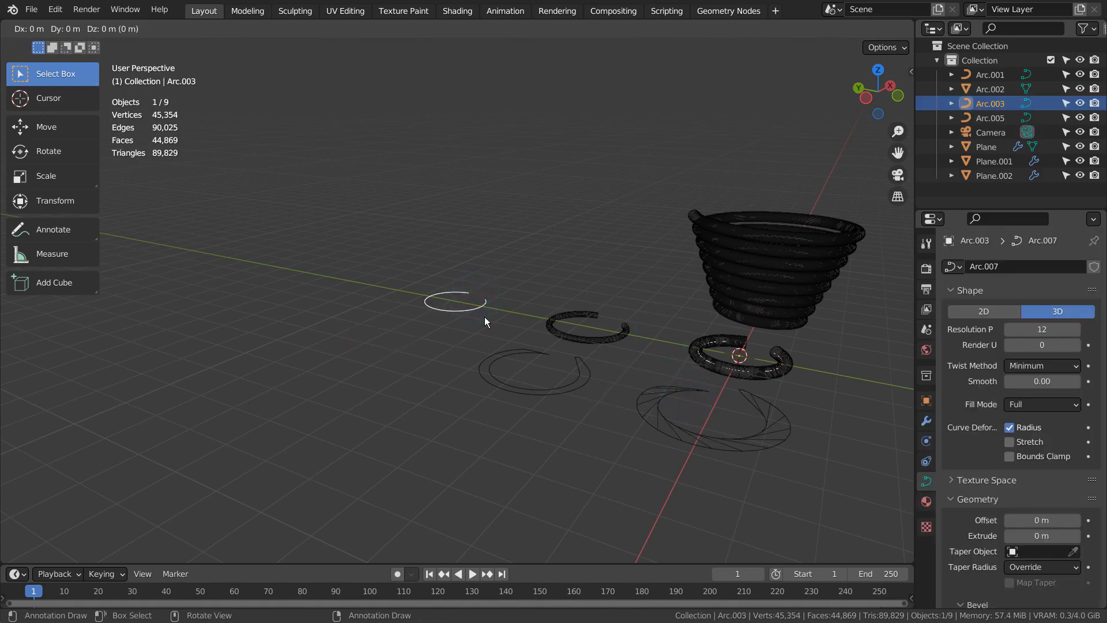
{"action": "key", "text": "x"}
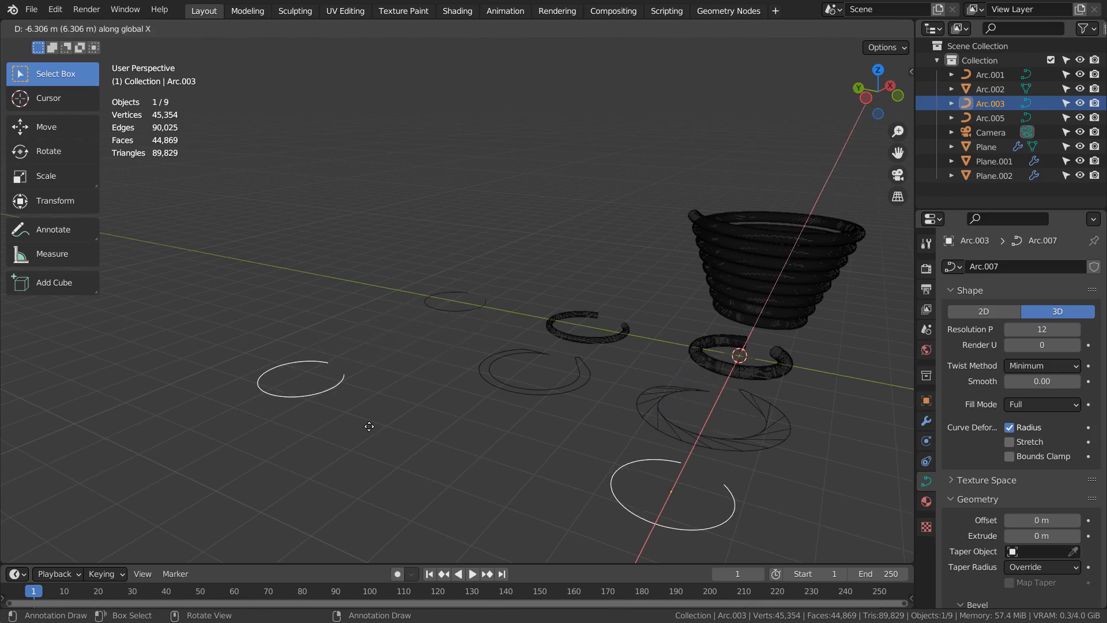
{"action": "left_click", "coordinate": [369, 426]}
{"action": "key", "text": "x"}
{"action": "left_click", "coordinate": [369, 426]}
{"action": "left_click", "coordinate": [465, 313]}
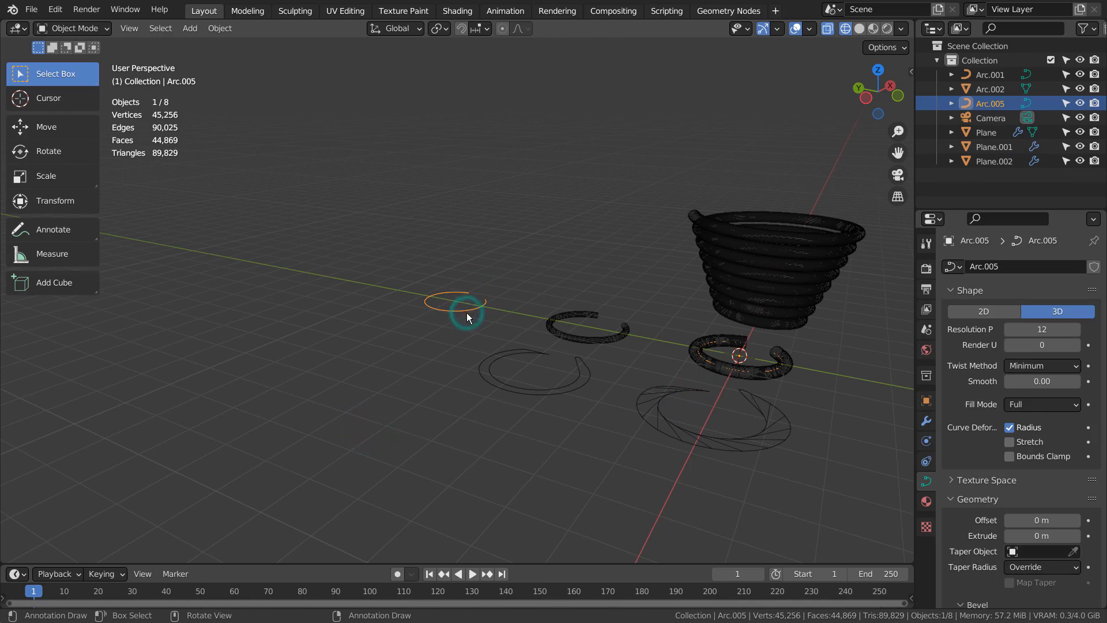
- Delete the bare arc curve at the far end of the row
{"action": "key", "text": "g"}
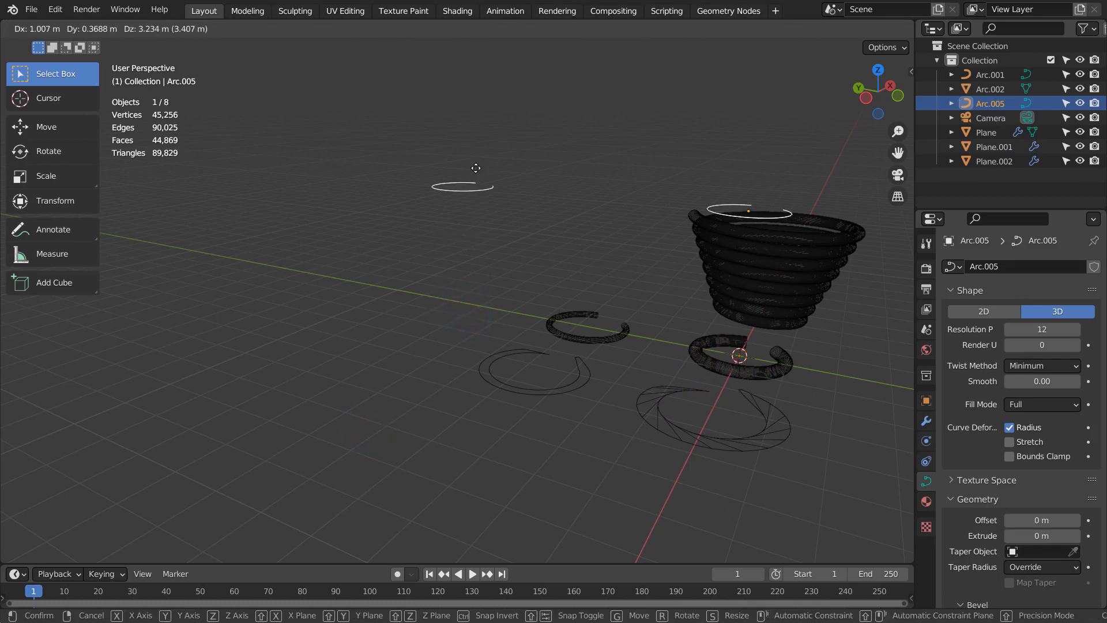
{"action": "right_click", "coordinate": [476, 168]}
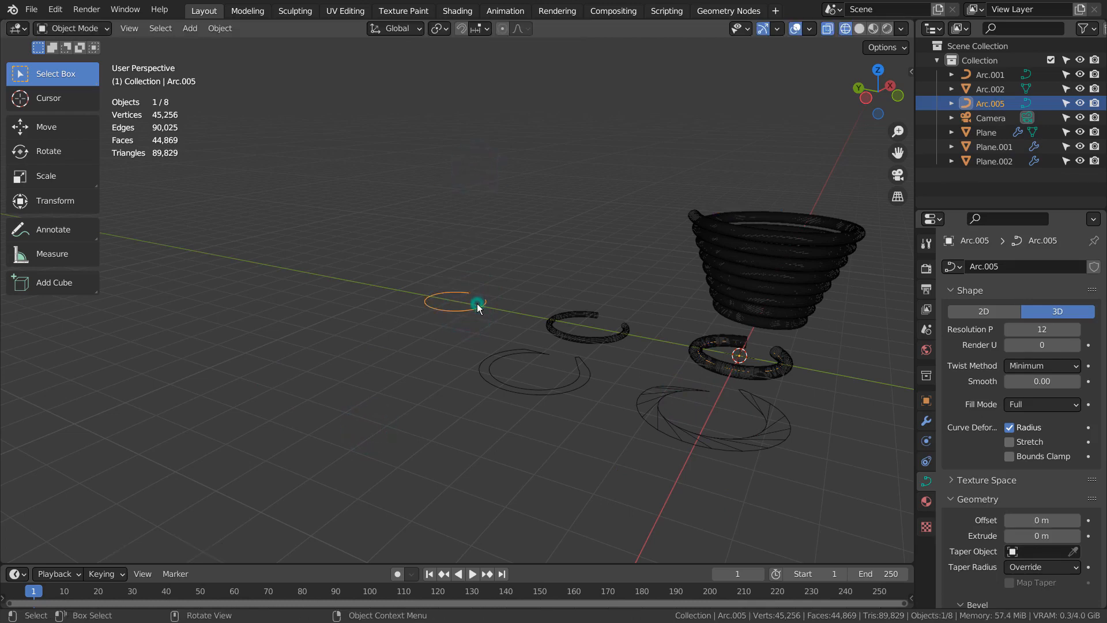
{"action": "key", "text": "x"}
{"action": "left_click", "coordinate": [476, 303]}
- Duplicate the beveled ring curve Arc.001 and place the copy farther along the Y axis
{"action": "left_click", "coordinate": [734, 369]}
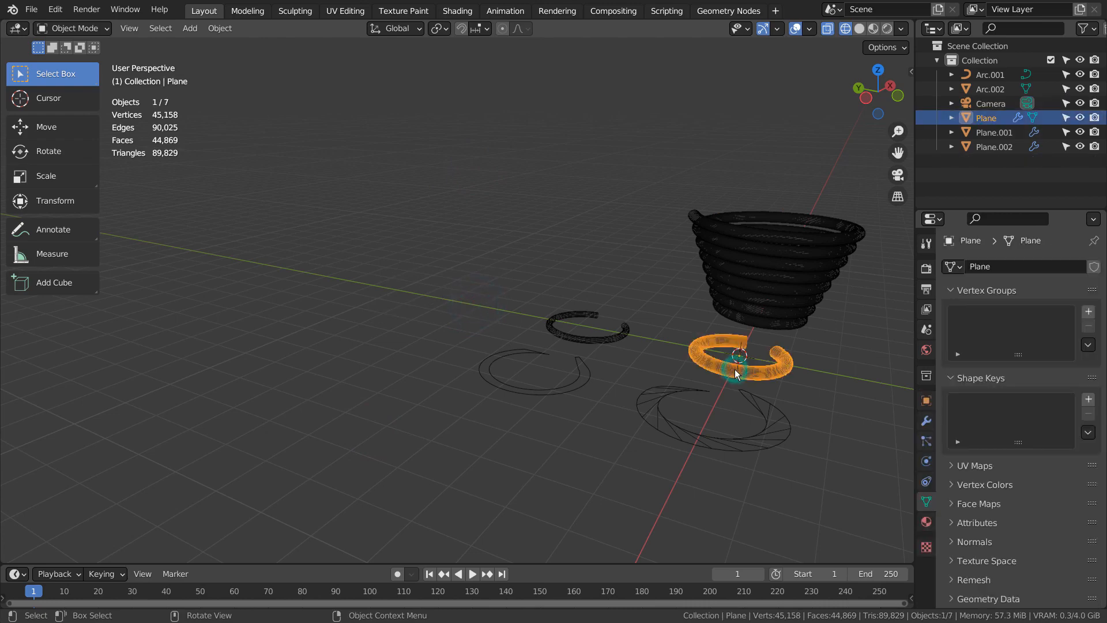
{"action": "left_click", "coordinate": [988, 75]}
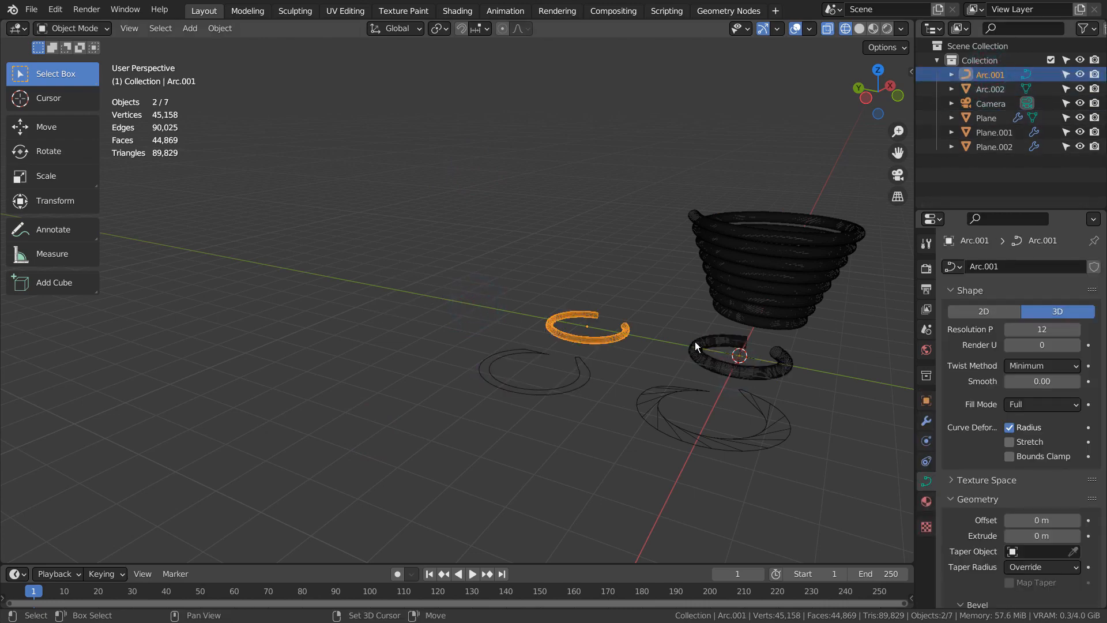
{"action": "key", "text": "shift+d"}
{"action": "key", "text": "y"}
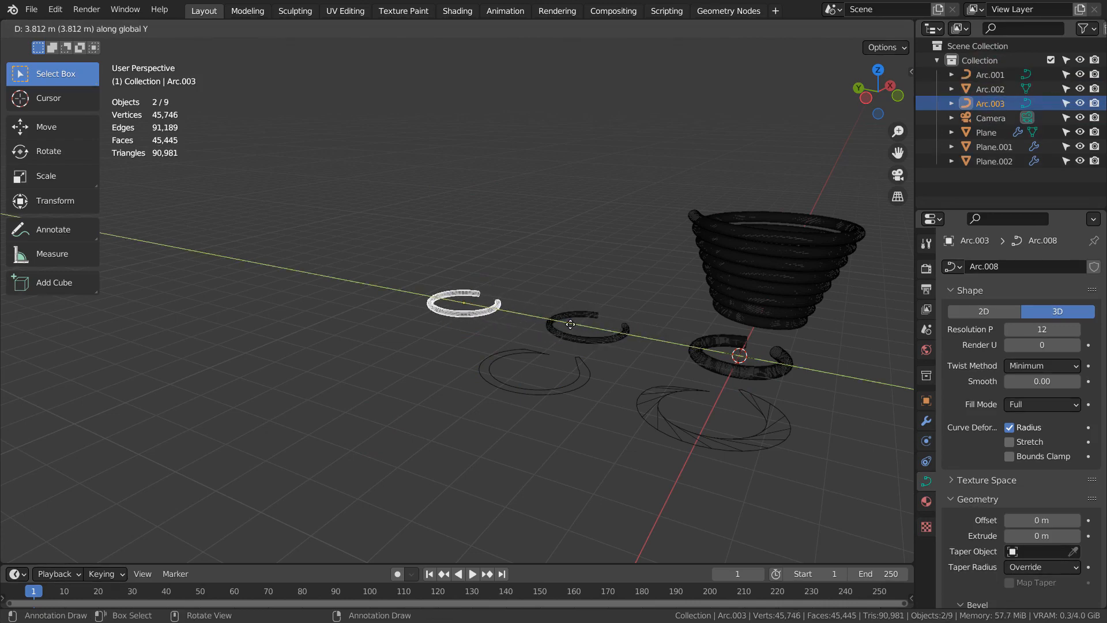
{"action": "left_click", "coordinate": [562, 318]}
- Duplicate the new beveled ring again and place this copy beside it in the negative X direction
{"action": "key", "text": "shift+d"}
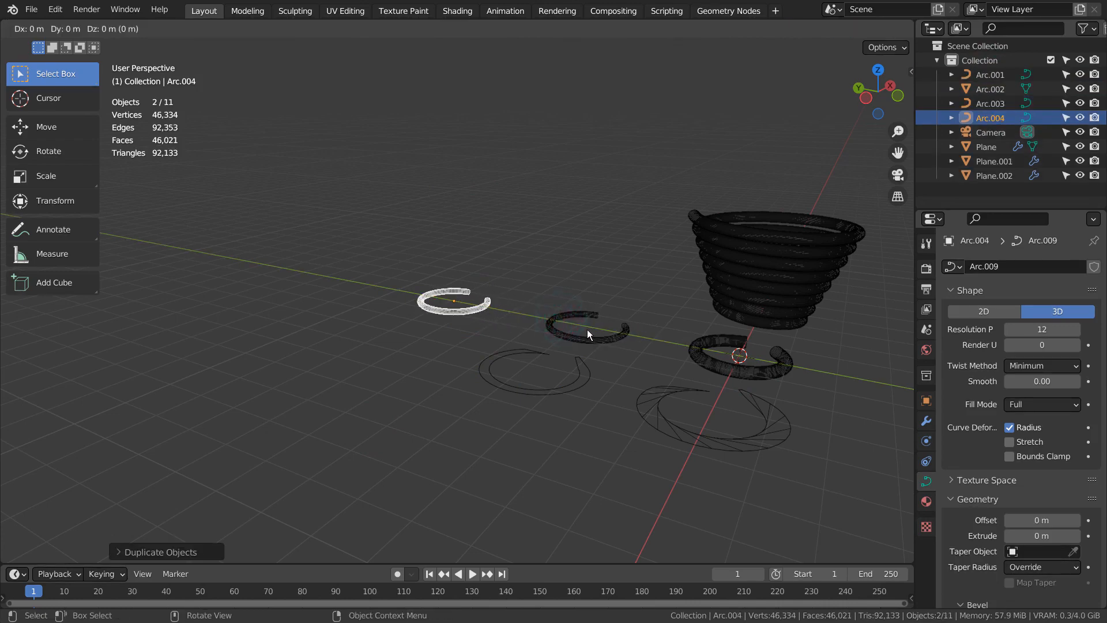
{"action": "key", "text": "y"}
{"action": "left_click", "coordinate": [531, 369]}
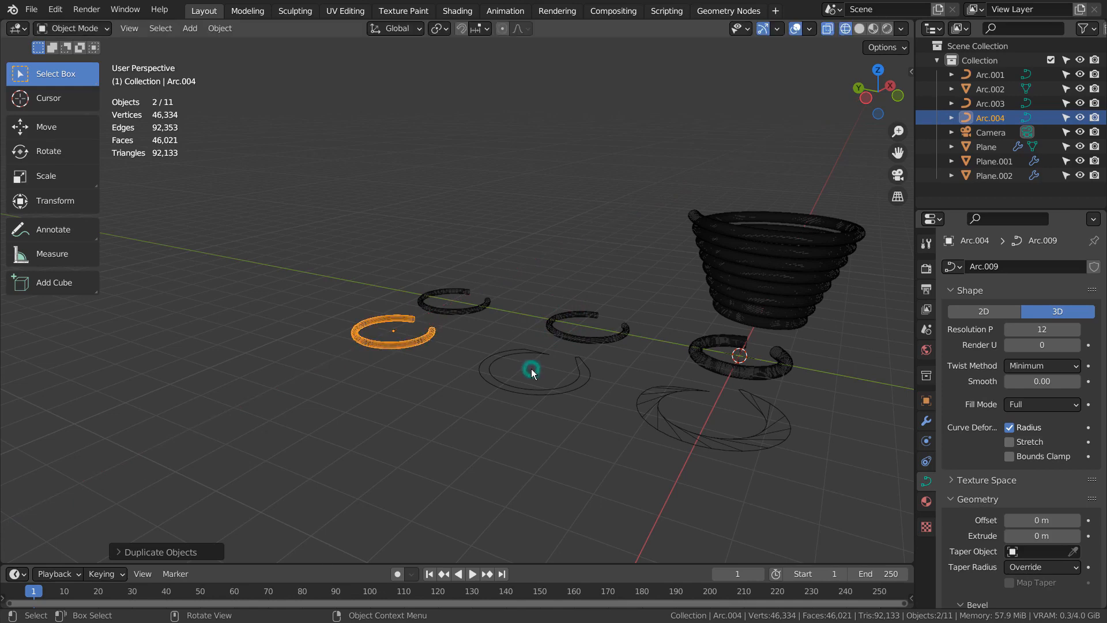
- Set the second ring copy's bevel depth to 0 m and clear the selection
{"action": "middle_click_drag", "start_coordinate": [419, 339], "coordinate": [474, 425]}
{"action": "middle_click_drag", "start_coordinate": [417, 354], "coordinate": [496, 337]}
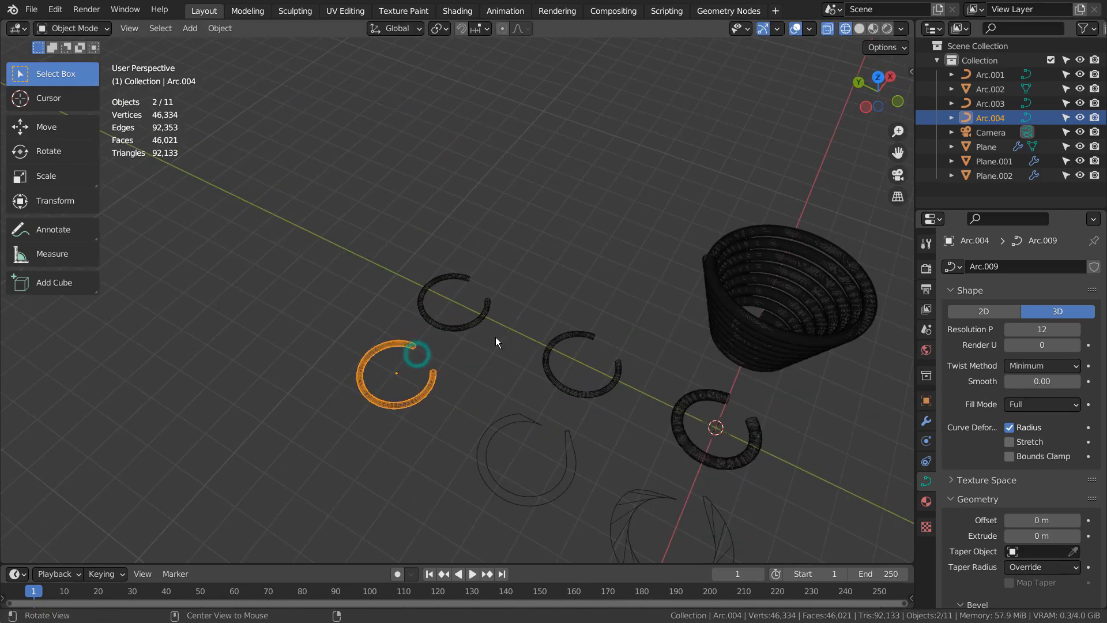
{"action": "scroll", "coordinate": [1058, 513], "scroll_direction": "down", "scroll_amount": 5}
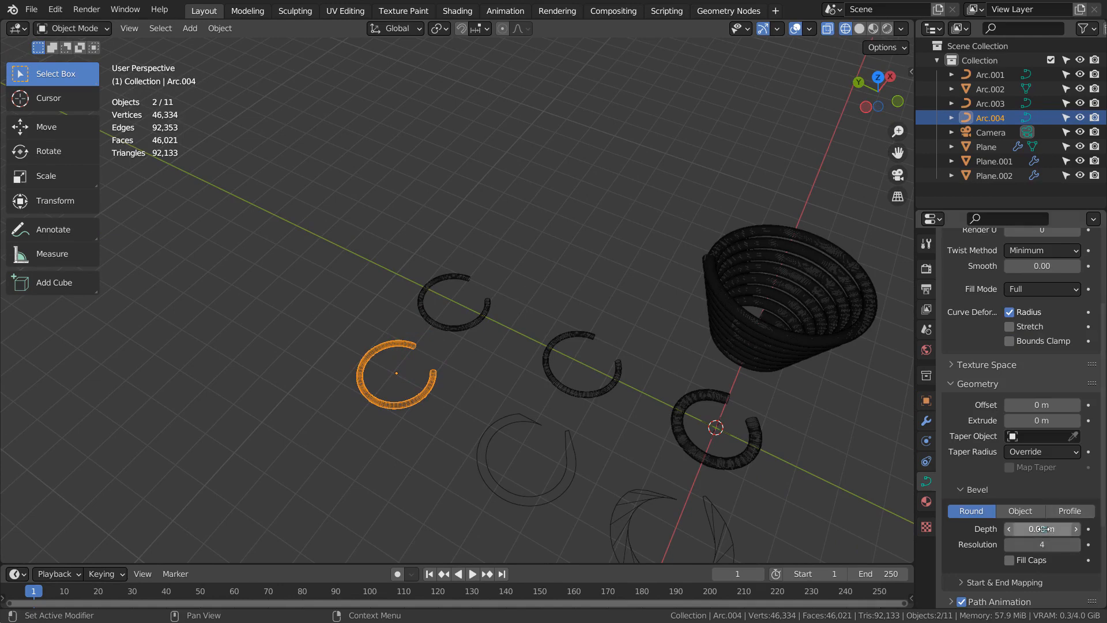
{"action": "left_click_drag", "start_coordinate": [1044, 529], "coordinate": [992, 529]}
{"action": "middle_click_drag", "start_coordinate": [548, 431], "coordinate": [521, 406]}
{"action": "left_click", "coordinate": [588, 452]}
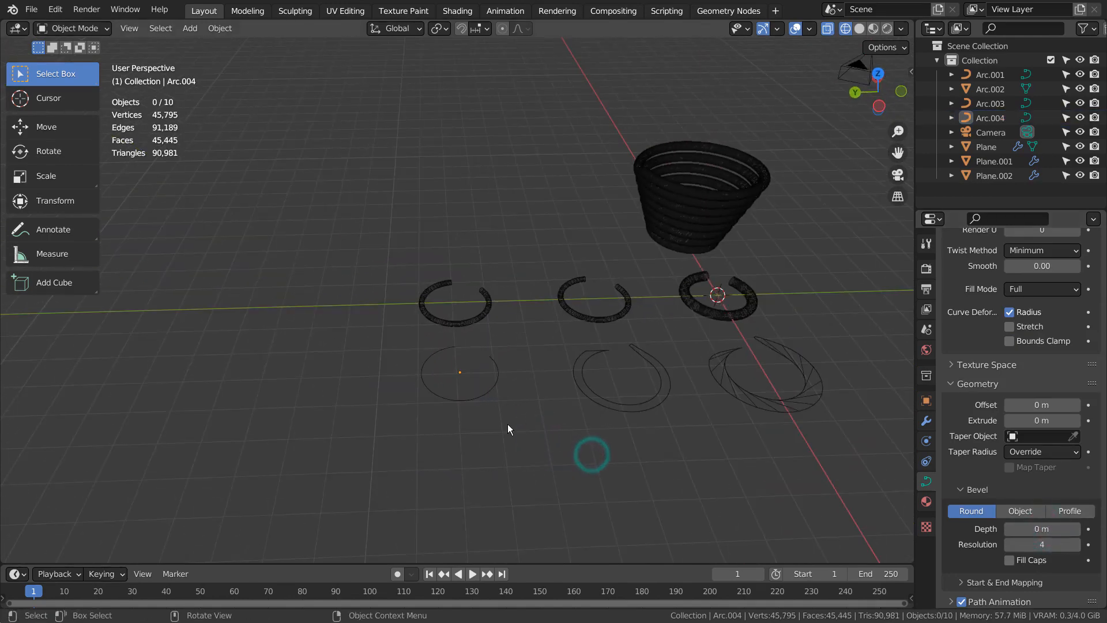
- Select the unbeveled arc copy and move it slightly along the negative X axis
{"action": "left_click", "coordinate": [498, 391]}
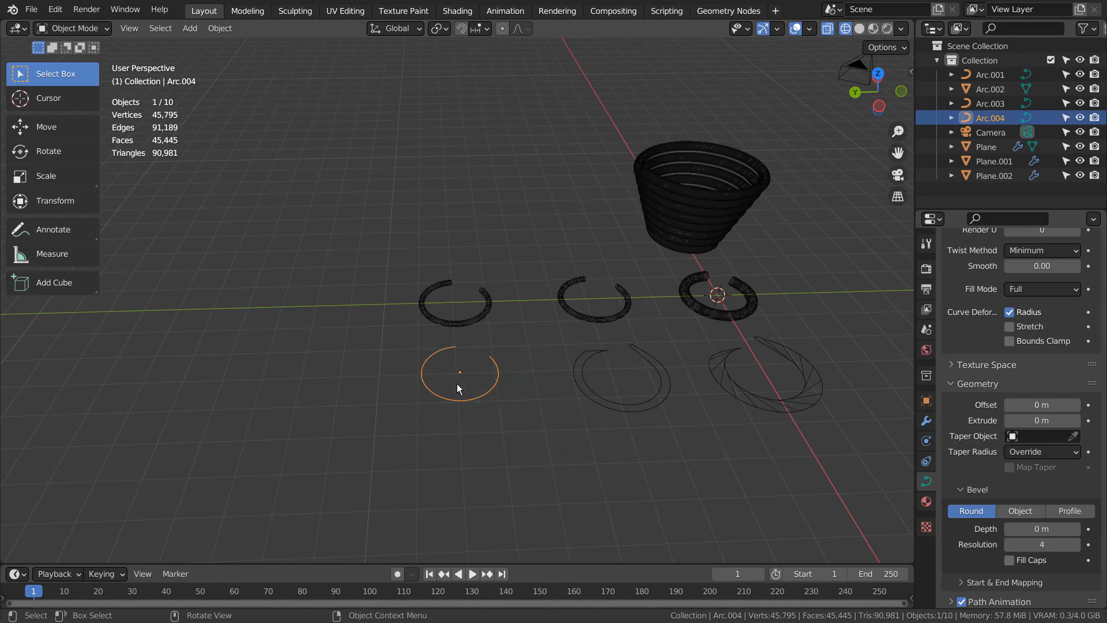
{"action": "middle_click_drag", "start_coordinate": [583, 426], "coordinate": [434, 428]}
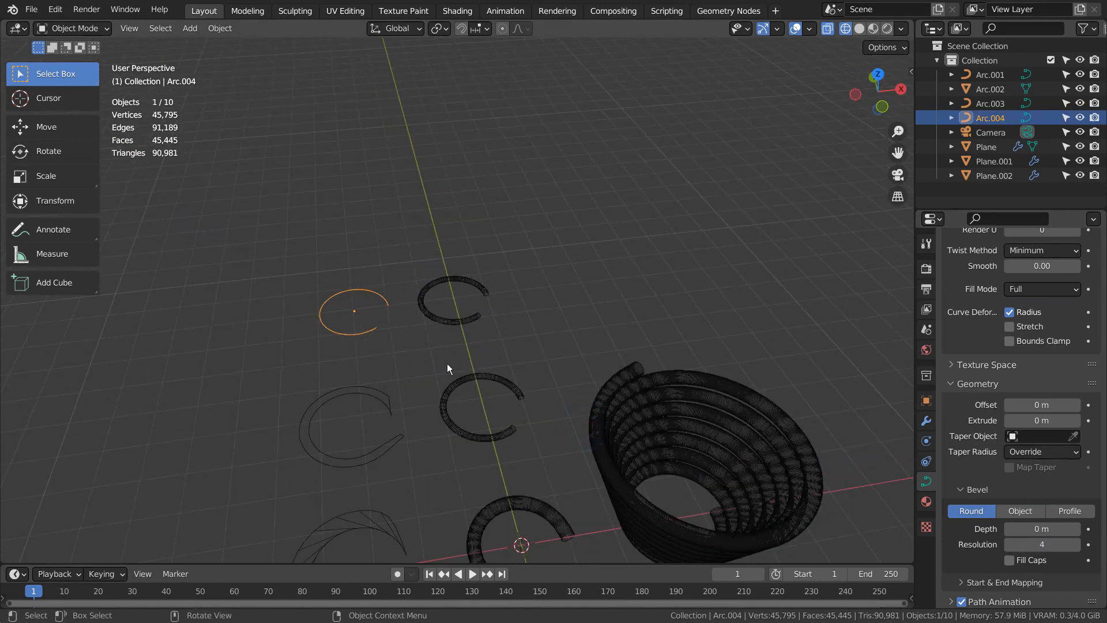
{"action": "key", "text": "g"}
{"action": "key", "text": "x"}
{"action": "left_click", "coordinate": [392, 345]}
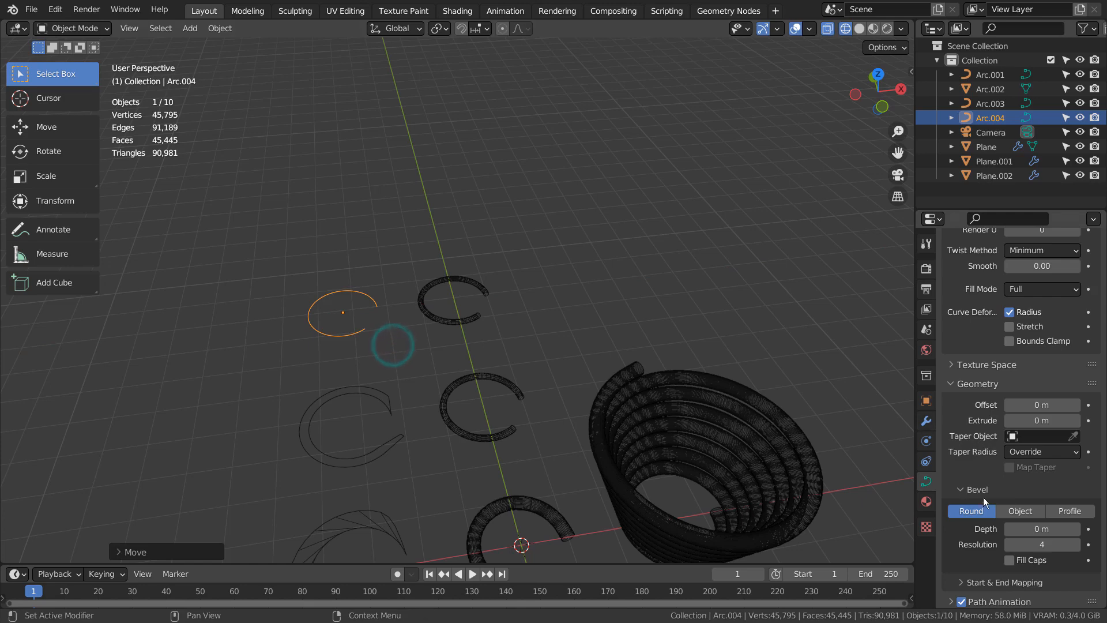
- Extrude the unbeveled arc curve by 0.45 m into a ribbon and view it from several angles
{"action": "scroll", "coordinate": [984, 497], "scroll_direction": "down", "scroll_amount": 5}
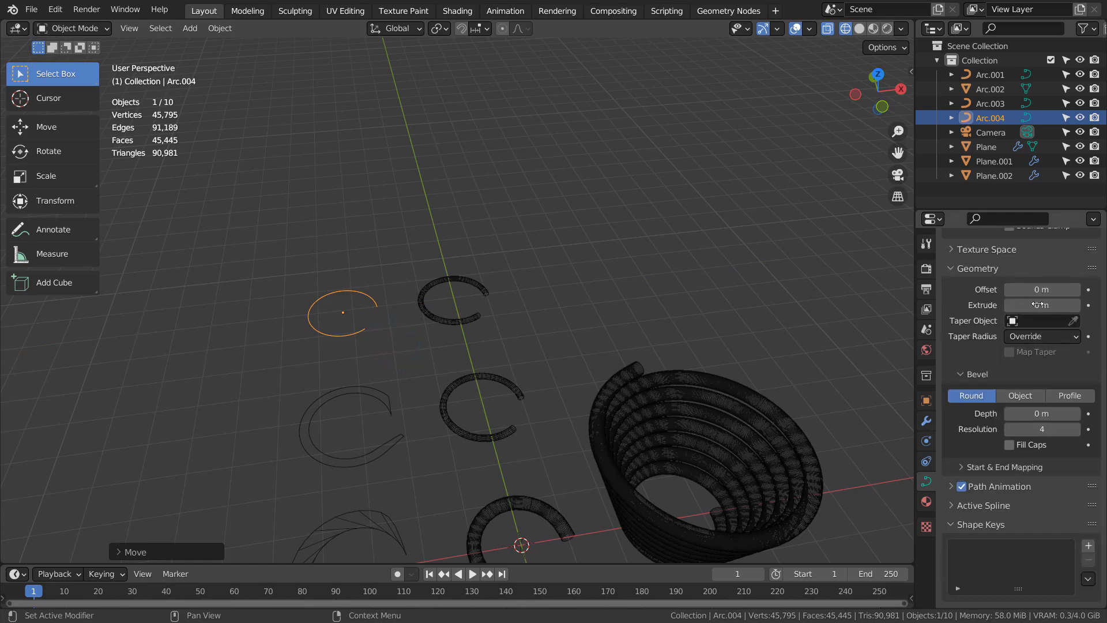
{"action": "left_click_drag", "start_coordinate": [1036, 305], "coordinate": [1038, 305]}
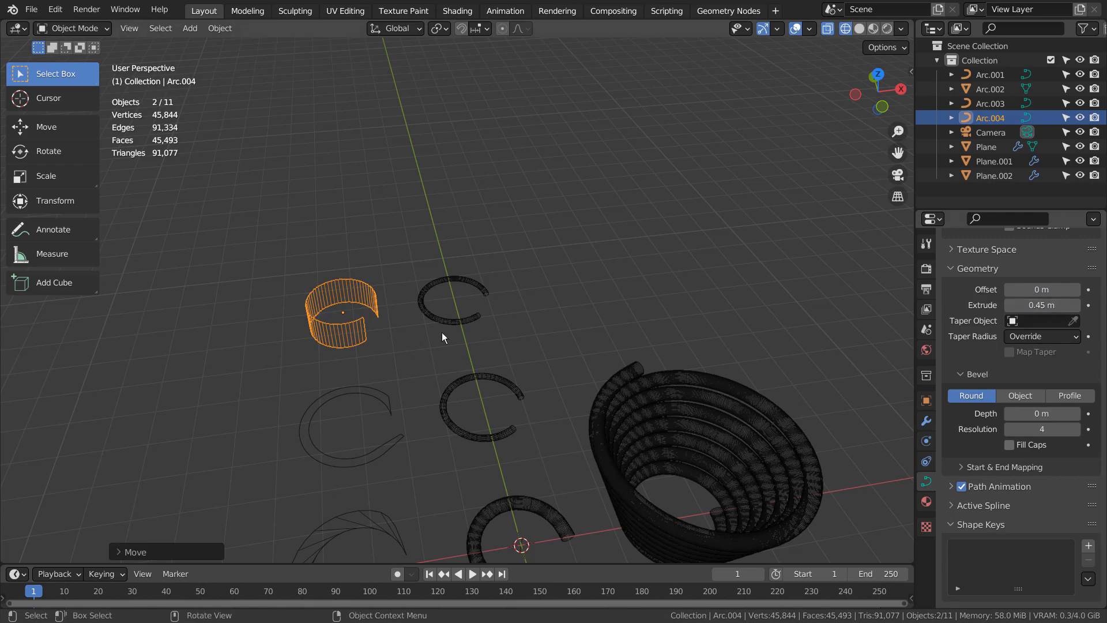
{"action": "middle_click_drag", "start_coordinate": [384, 374], "coordinate": [583, 460]}
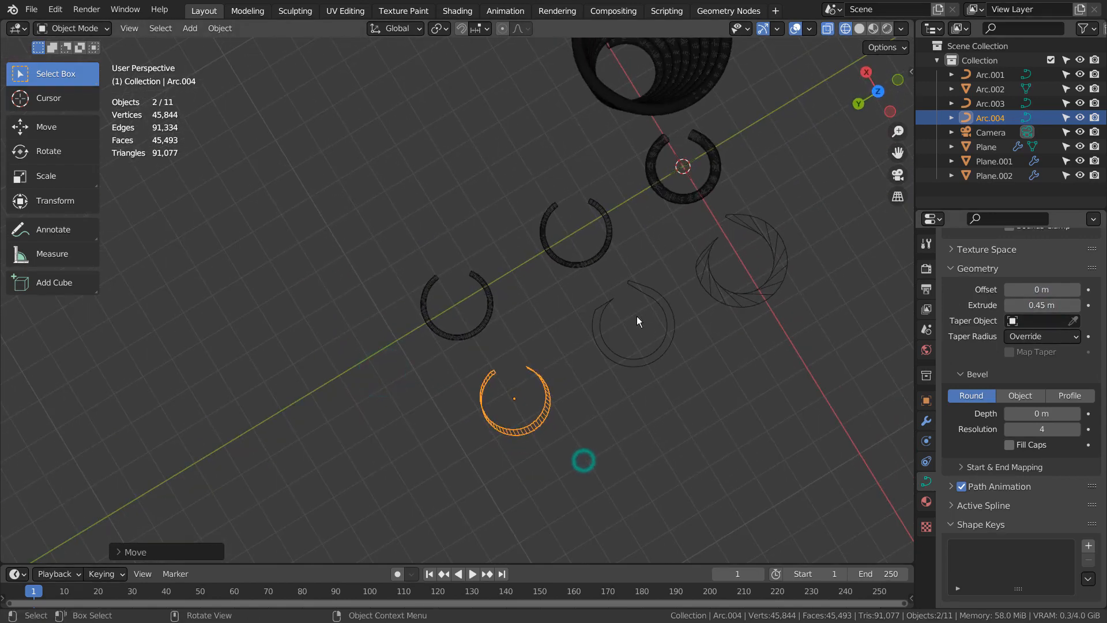
{"action": "middle_click_drag", "start_coordinate": [686, 414], "coordinate": [502, 352]}
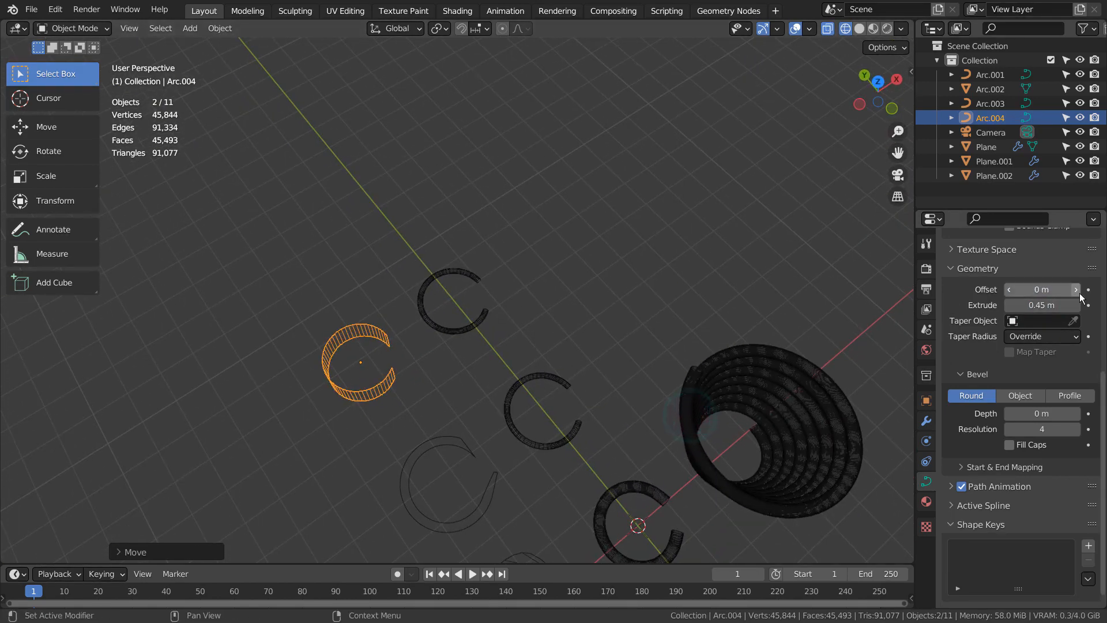
- Undo the last extrusion of the unbeveled arc curve
{"action": "left_click_drag", "start_coordinate": [1050, 290], "coordinate": [1048, 289]}
{"action": "key", "text": "ctrl+z"}
{"action": "key", "text": "ctrl+z"}
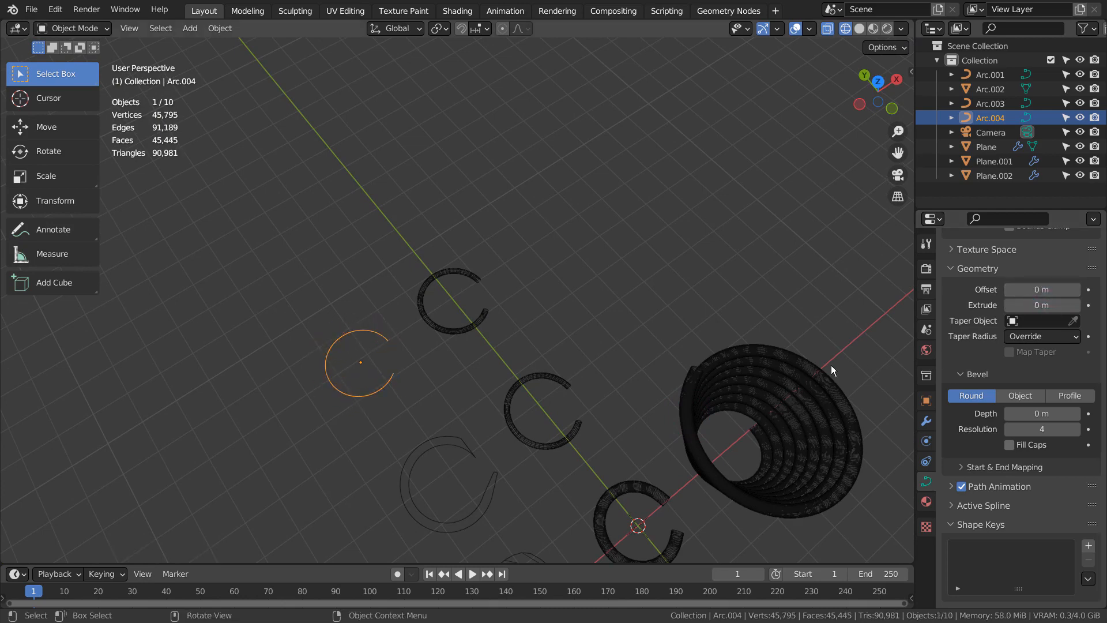
- Duplicate the plain arc in top view, scale the copy up to about 1.375, and join it with the original arc
{"action": "key", "text": "KP_7"}
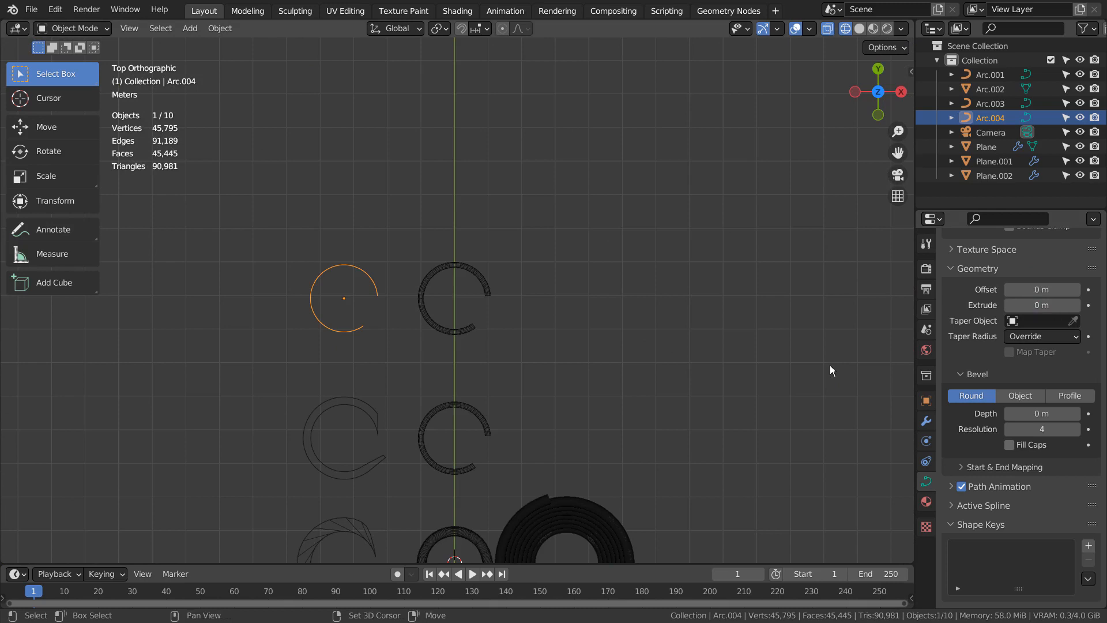
{"action": "key", "text": "shift+d"}
{"action": "key", "text": "s"}
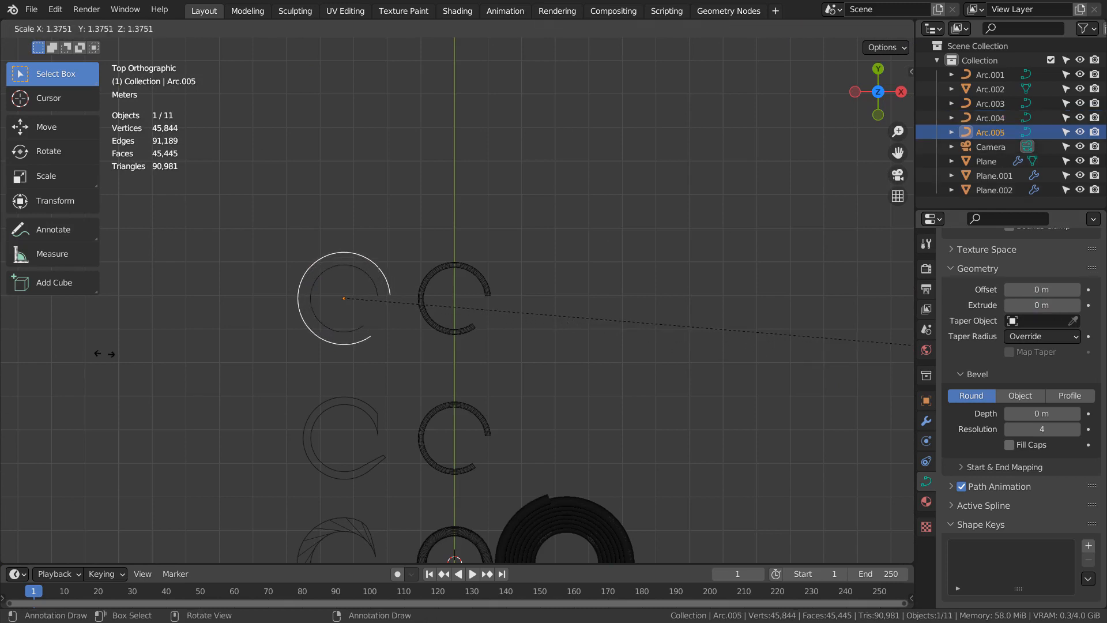
{"action": "left_click", "coordinate": [104, 354]}
{"action": "left_click", "coordinate": [355, 267], "text": "shift"}
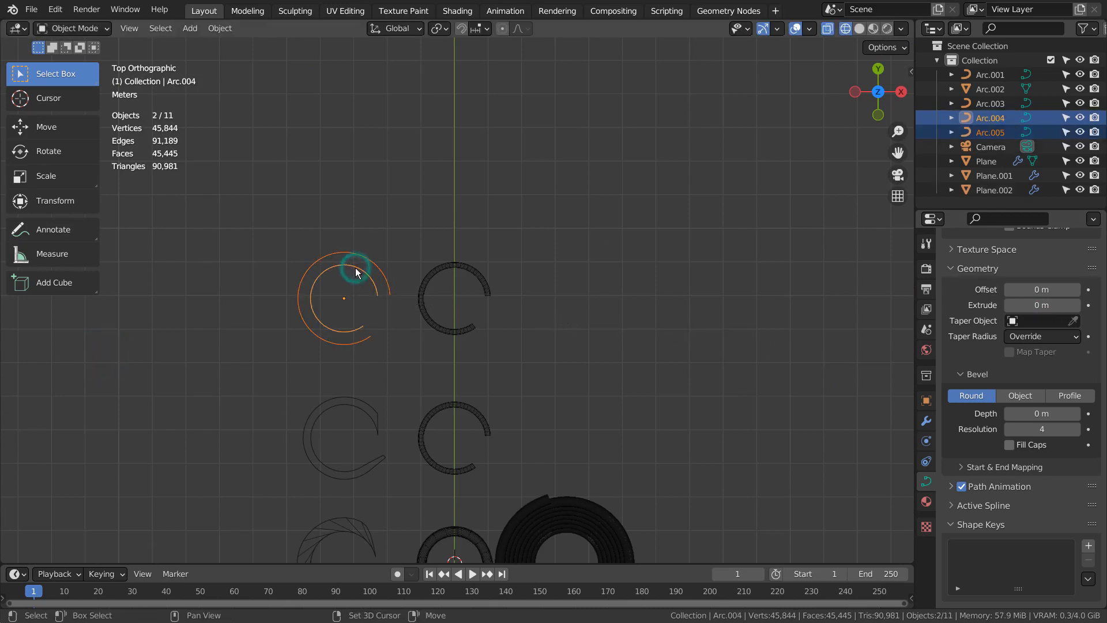
{"action": "key", "text": "ctrl+j"}
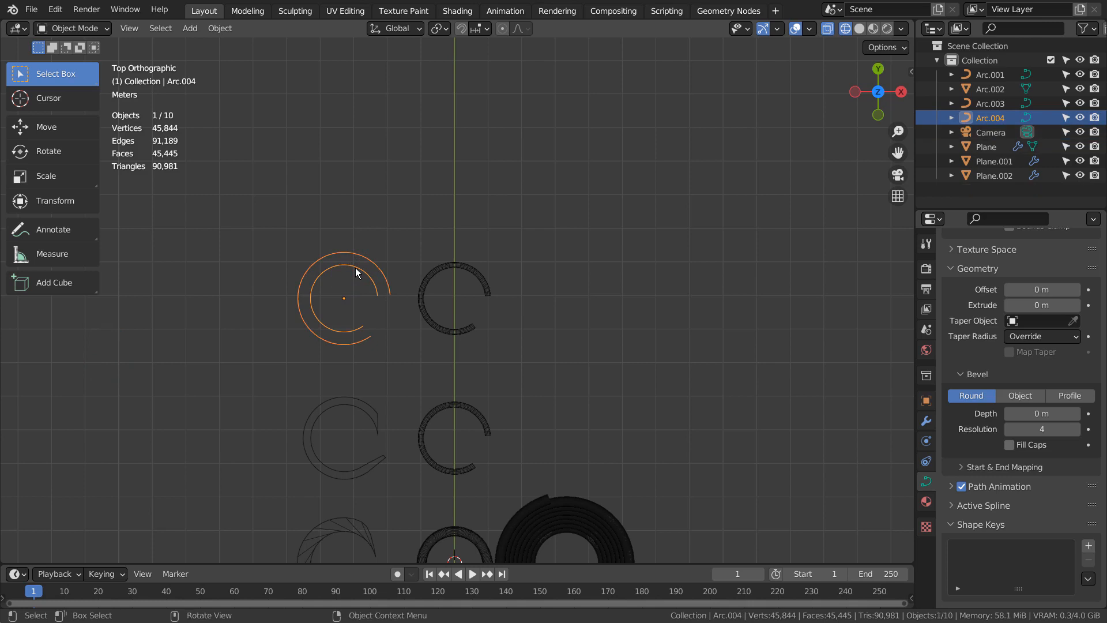
- Convert the two joined concentric arcs from curve to mesh
{"action": "scroll", "coordinate": [355, 268], "scroll_direction": "up", "scroll_amount": 3}
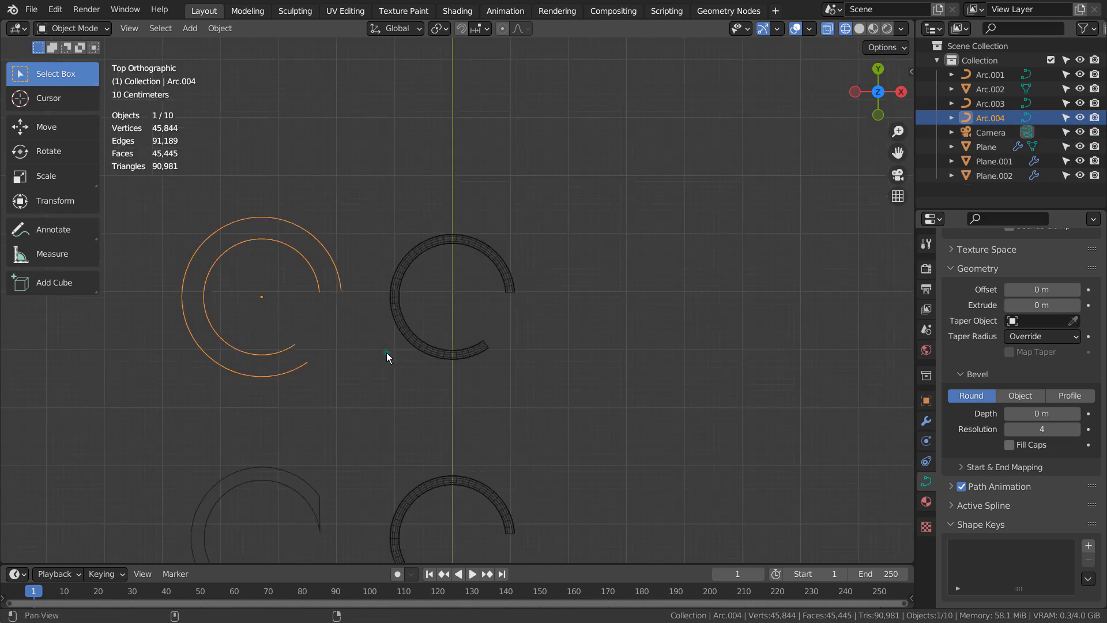
{"action": "middle_click_drag", "start_coordinate": [387, 351], "coordinate": [559, 347], "text": "shift"}
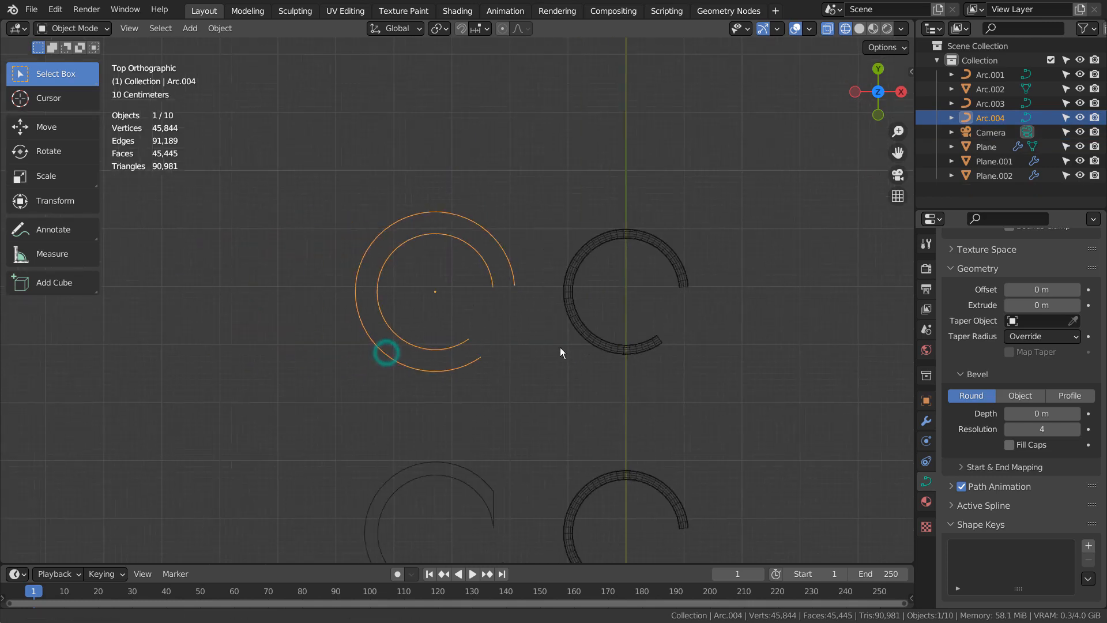
{"action": "right_click", "coordinate": [507, 286]}
{"action": "mouse_move", "coordinate": [506, 286]}
{"action": "left_click", "coordinate": [552, 299]}
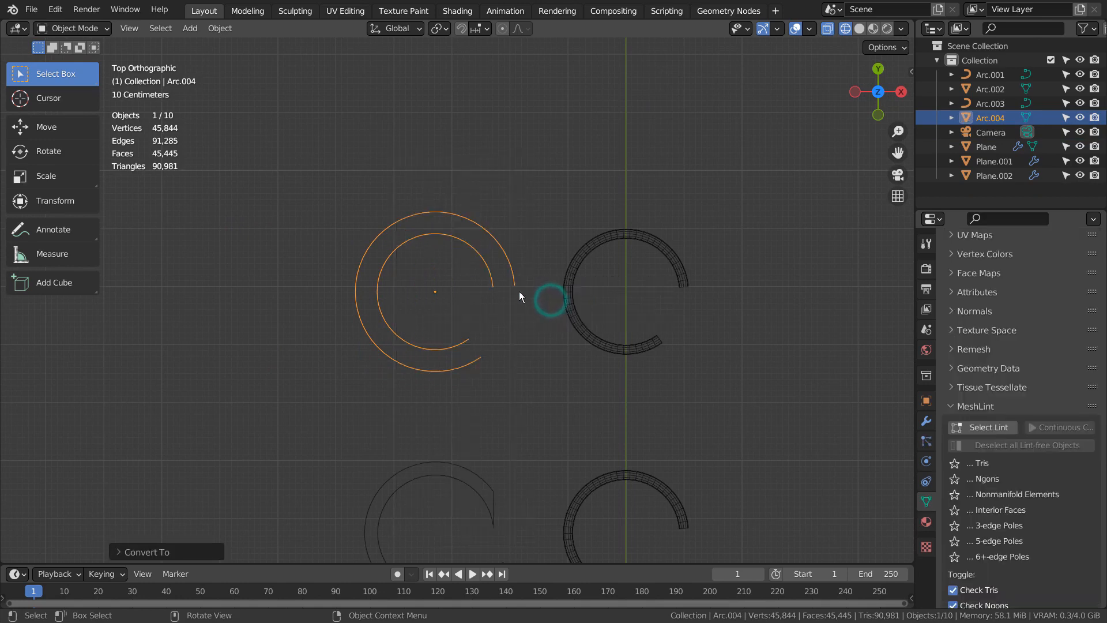
- Select all vertices of the converted arcs and fill the area between them with a single face
{"action": "key", "text": "Tab"}
{"action": "key", "text": "a"}
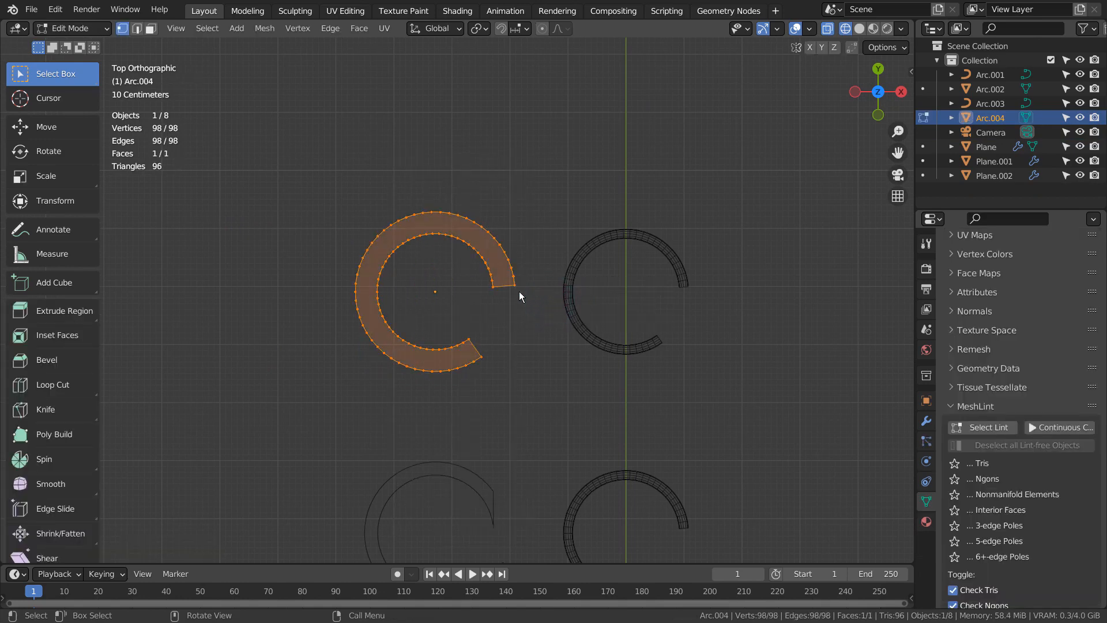
{"action": "key", "text": "Tab"}
{"action": "key", "text": "Tab"}
- Dissolve the last five vertices at the upper end of the outer arc to slant that end of the C-shape
{"action": "left_click", "coordinate": [519, 291]}
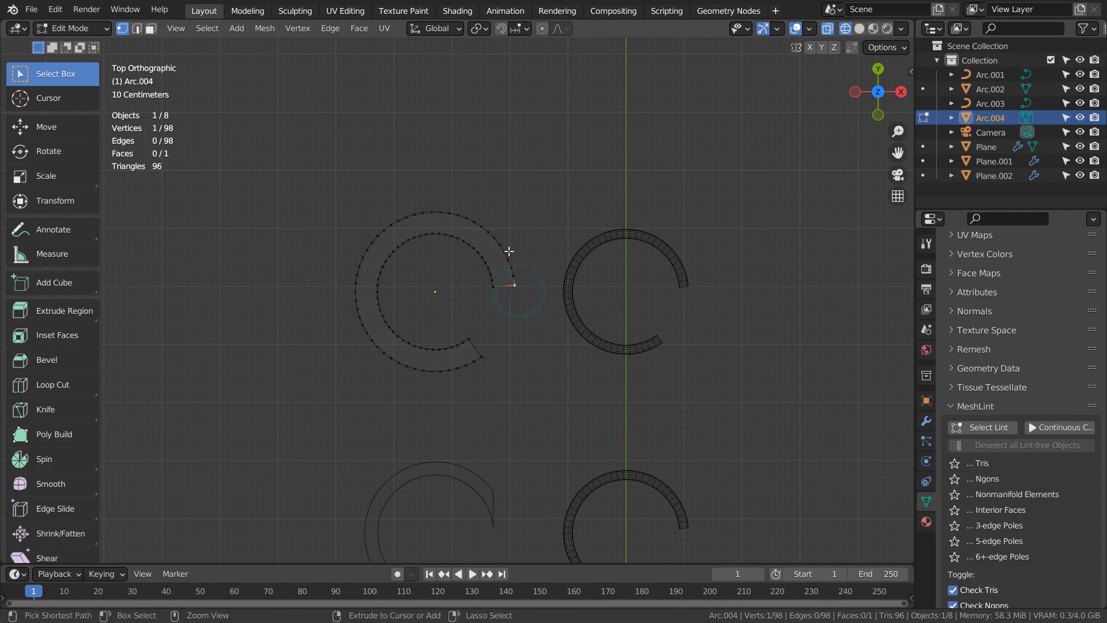
{"action": "left_click", "coordinate": [505, 252], "text": "ctrl"}
{"action": "key", "text": "x"}
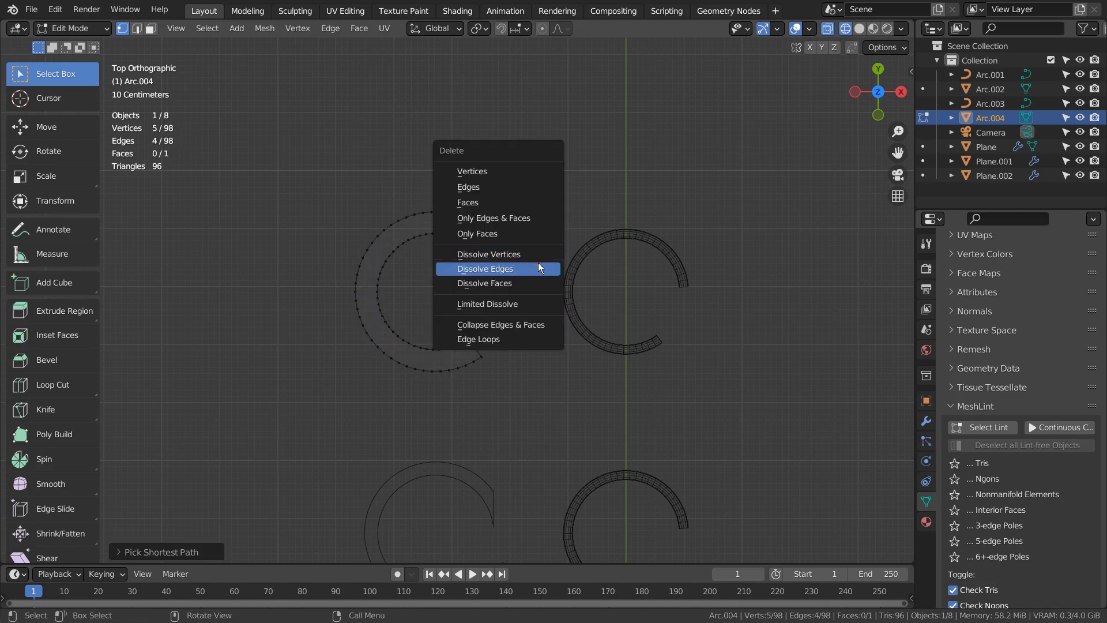
{"action": "left_click", "coordinate": [538, 253]}
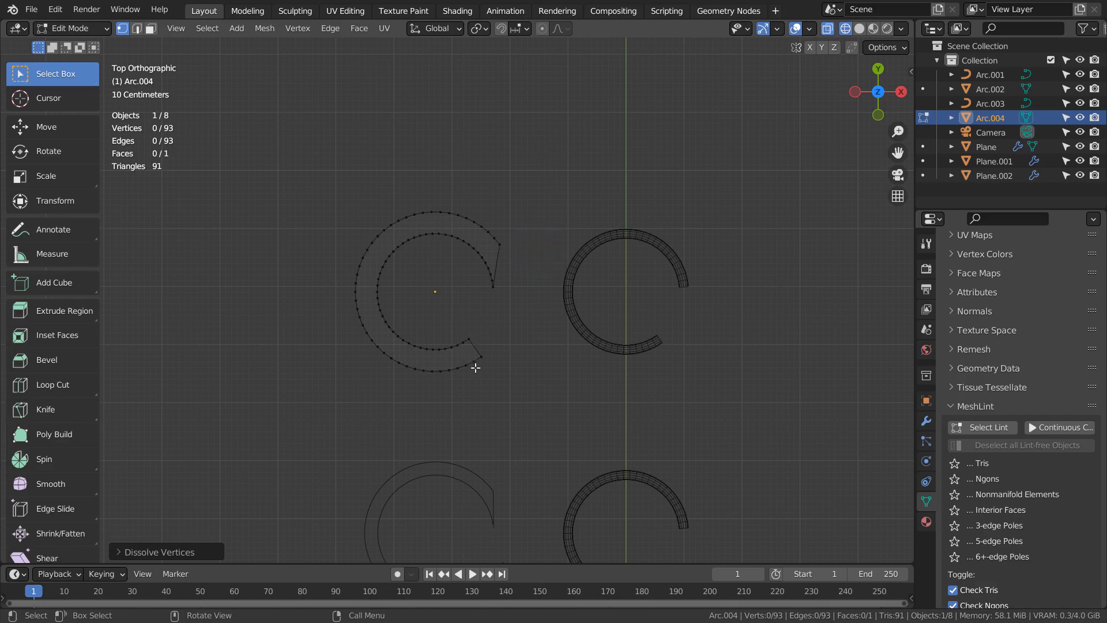
- Add a vertex in the middle of the C-shape's lower end edge and move it outward to form a point
{"action": "middle_click_drag", "start_coordinate": [538, 388], "coordinate": [612, 315]}
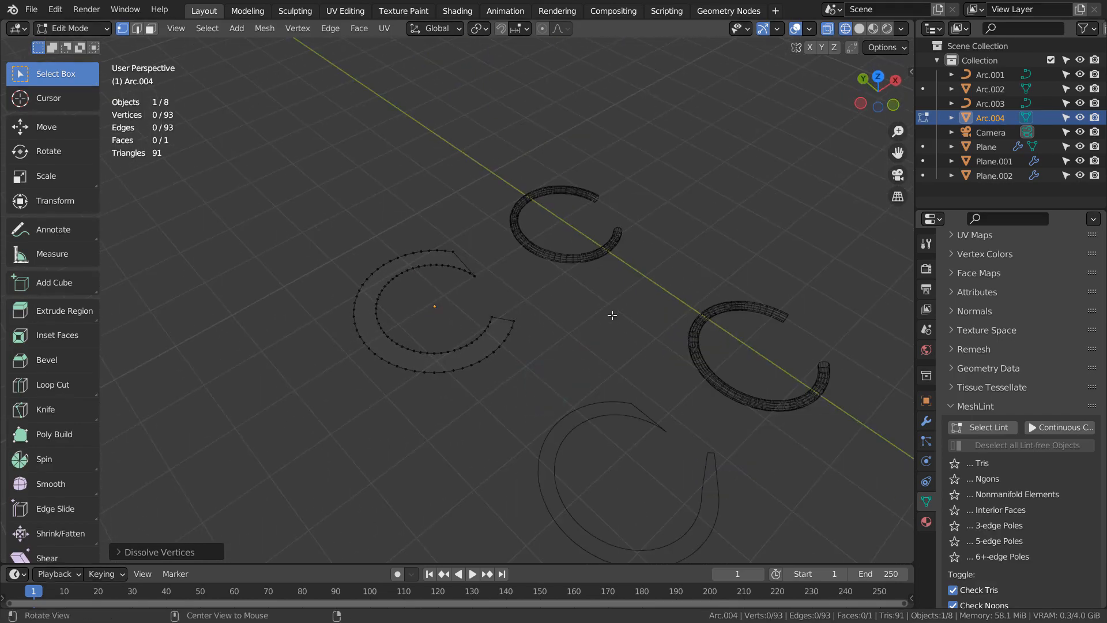
{"action": "key", "text": "ctrl+r"}
{"action": "left_click", "coordinate": [505, 316]}
{"action": "left_click", "coordinate": [505, 316]}
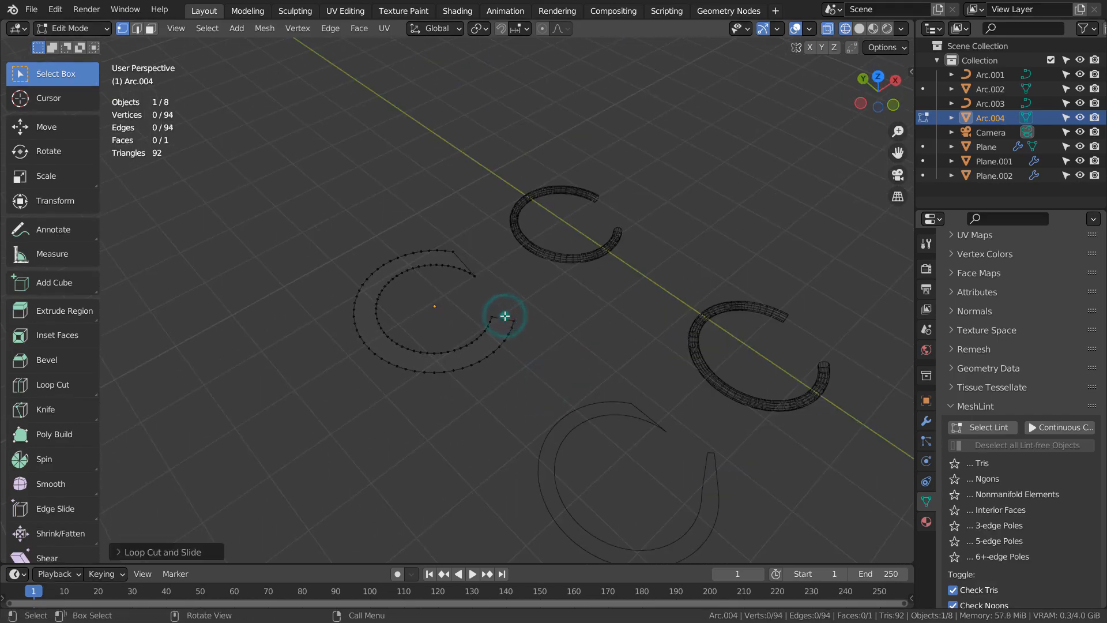
{"action": "left_click", "coordinate": [505, 316]}
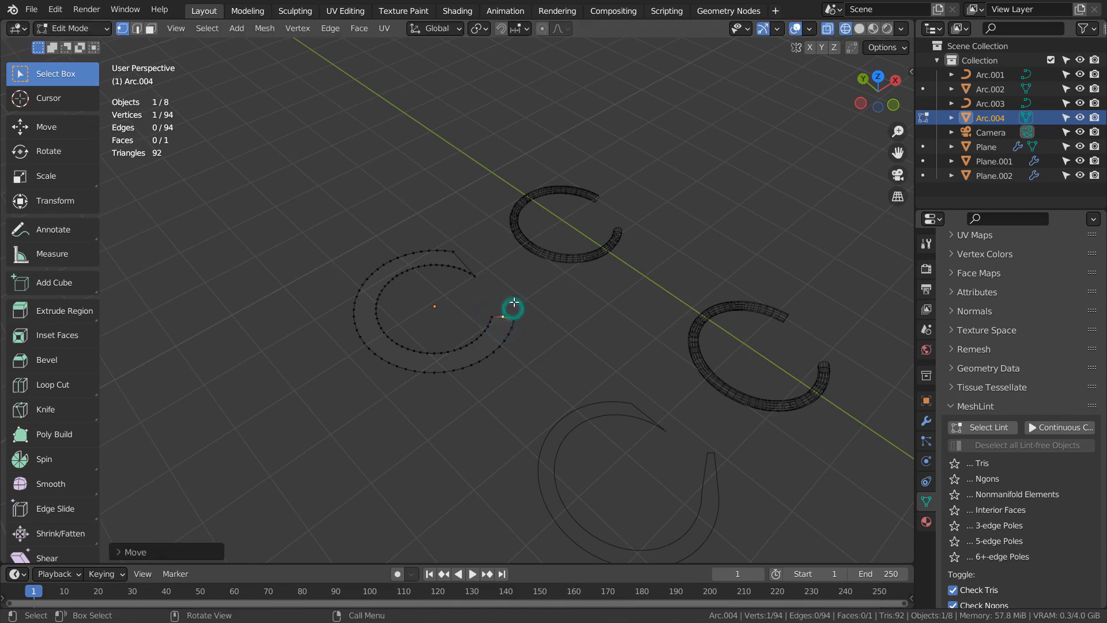
{"action": "key", "text": "KP_7"}
{"action": "key", "text": "g"}
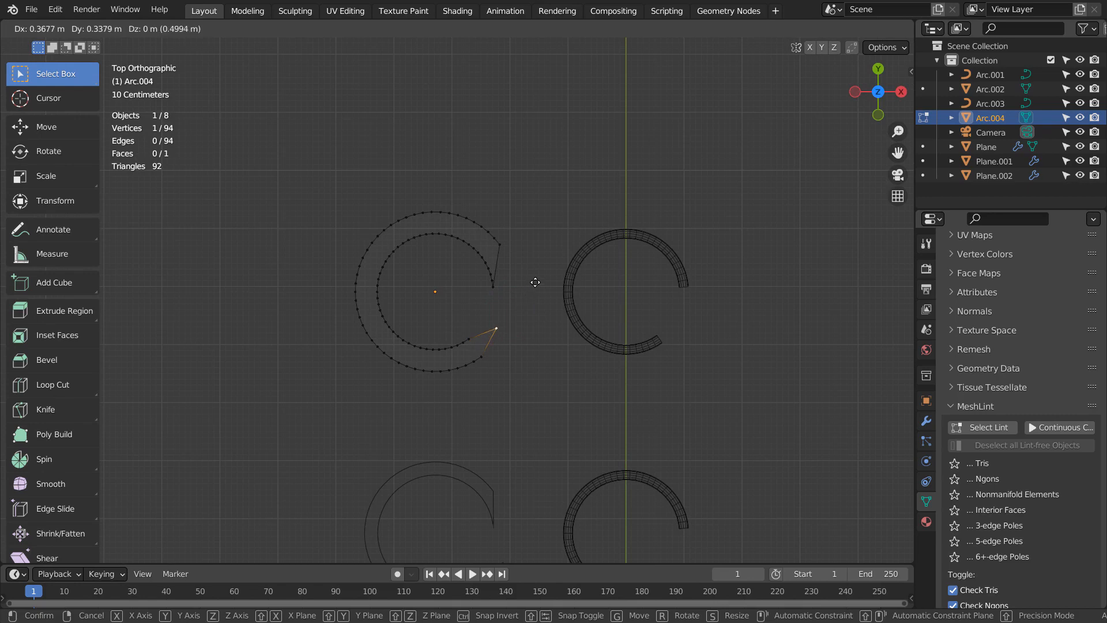
{"action": "left_click", "coordinate": [531, 282]}
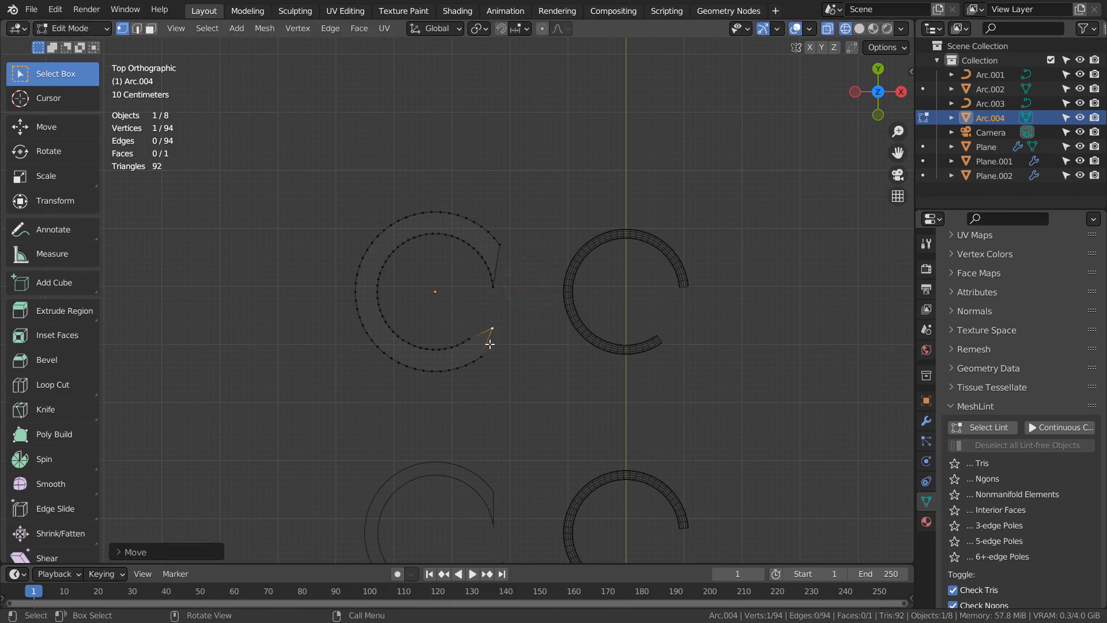
- Add another vertex on the outer edge of the lower point, move it about 0.27 m outward, and finish editing the C-shape
{"action": "right_click", "coordinate": [489, 345], "text": "ctrl"}
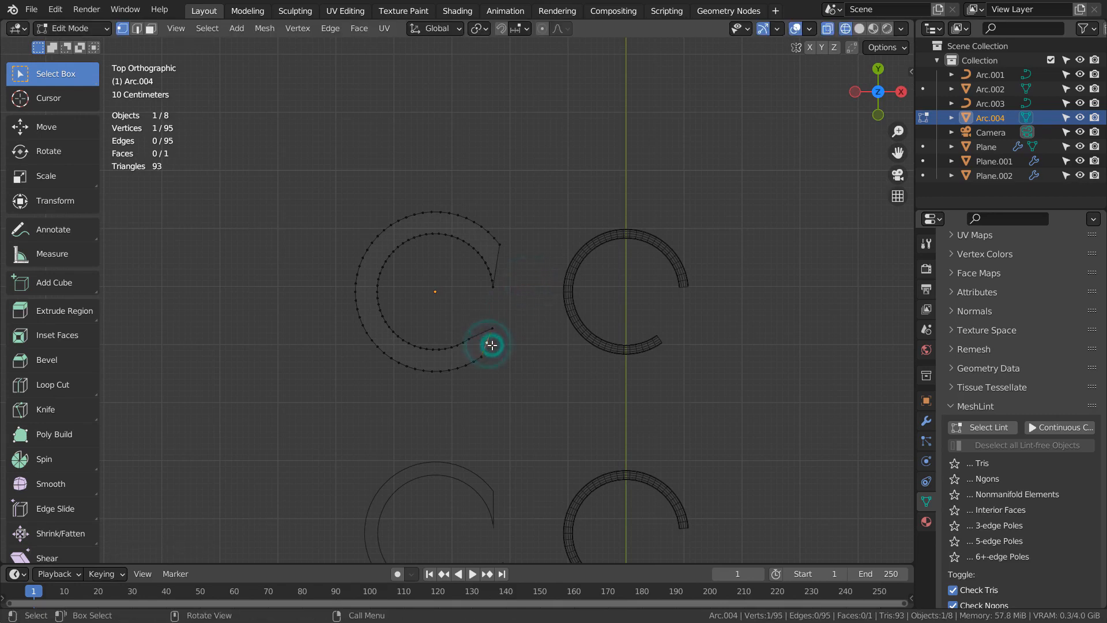
{"action": "key", "text": "g"}
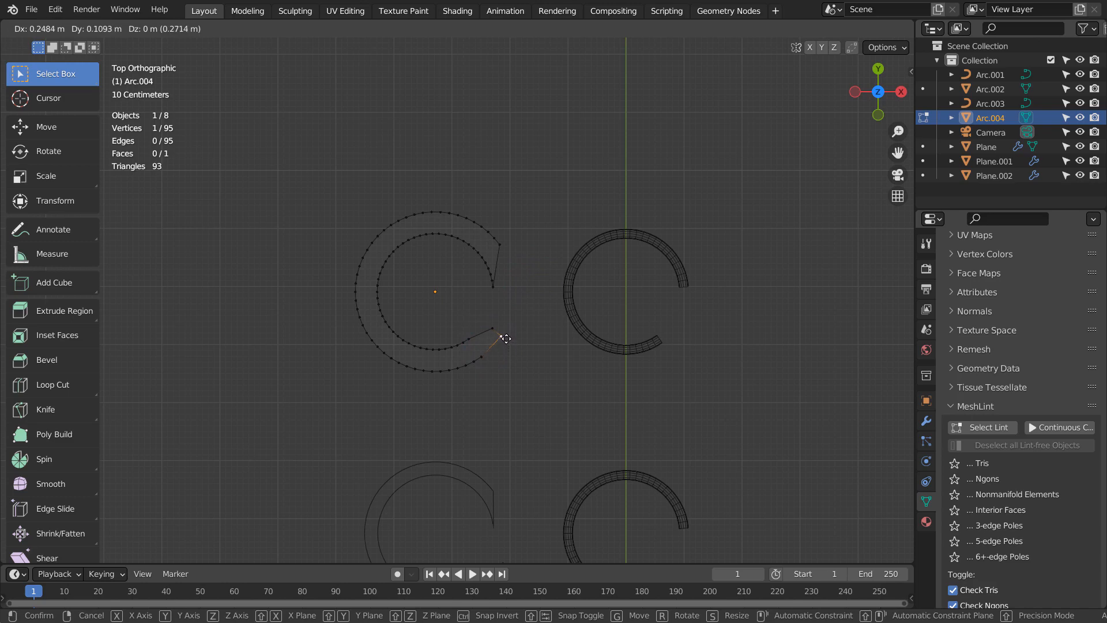
{"action": "left_click", "coordinate": [506, 338]}
{"action": "key", "text": "Tab"}
{"action": "scroll", "coordinate": [580, 337], "scroll_direction": "down", "scroll_amount": 3}
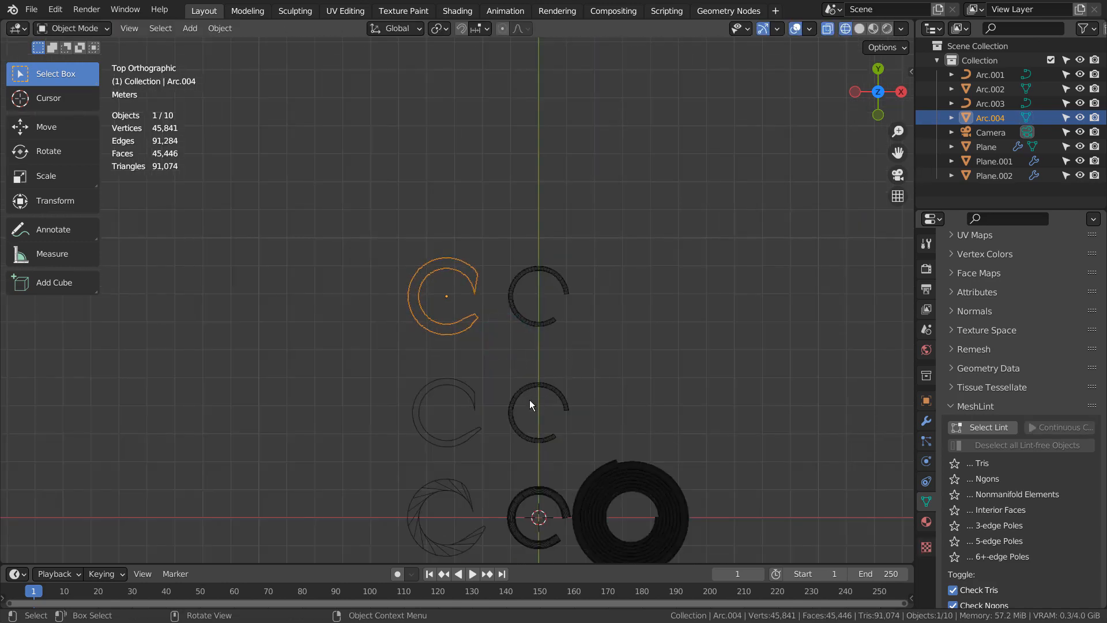
{"action": "middle_click_drag", "start_coordinate": [729, 471], "coordinate": [670, 362], "text": "shift"}
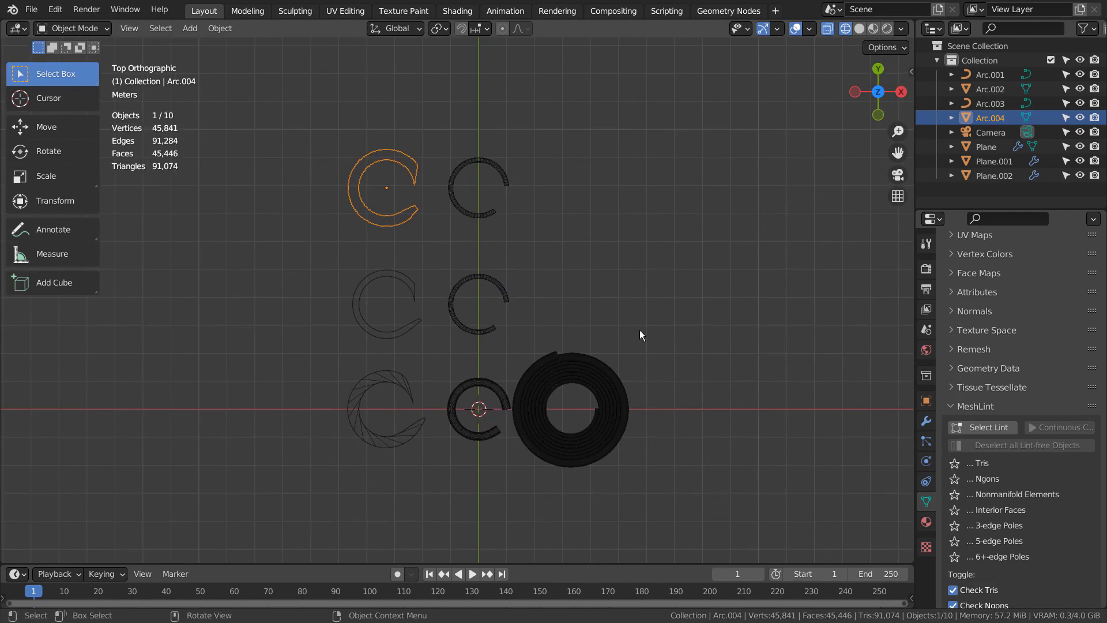